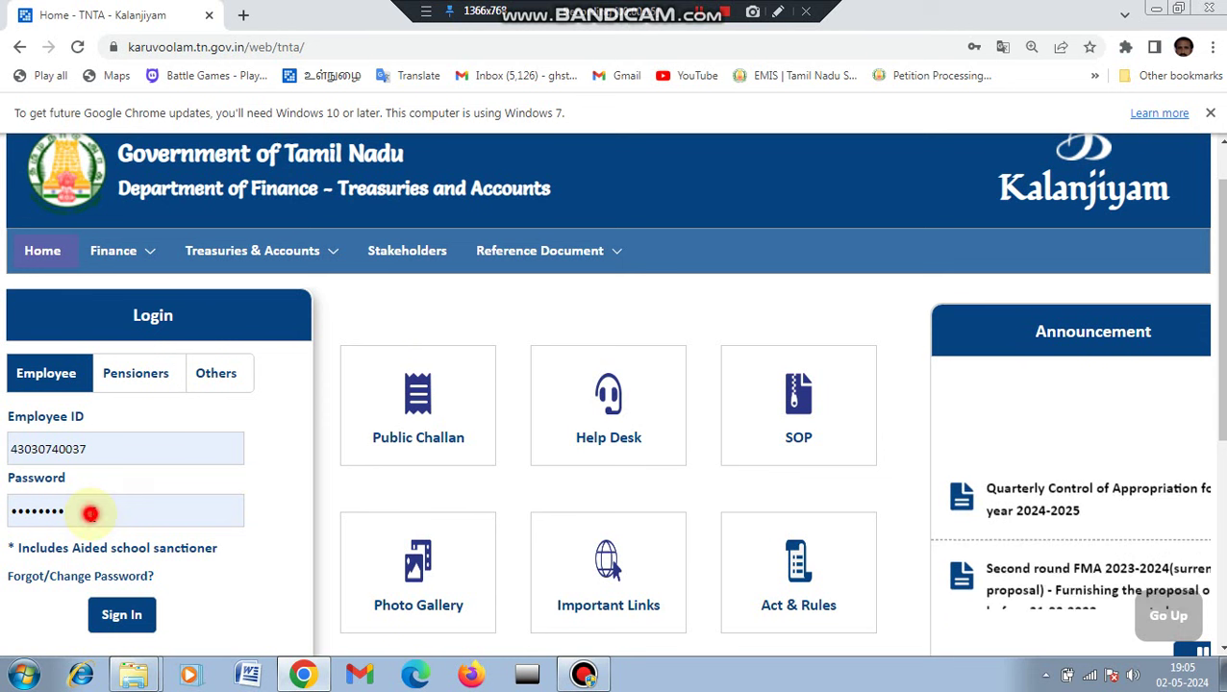
Sign in to Kalanjiyam with the entered Employee ID and password
{"action": "left_click", "coordinate": [119, 616]}
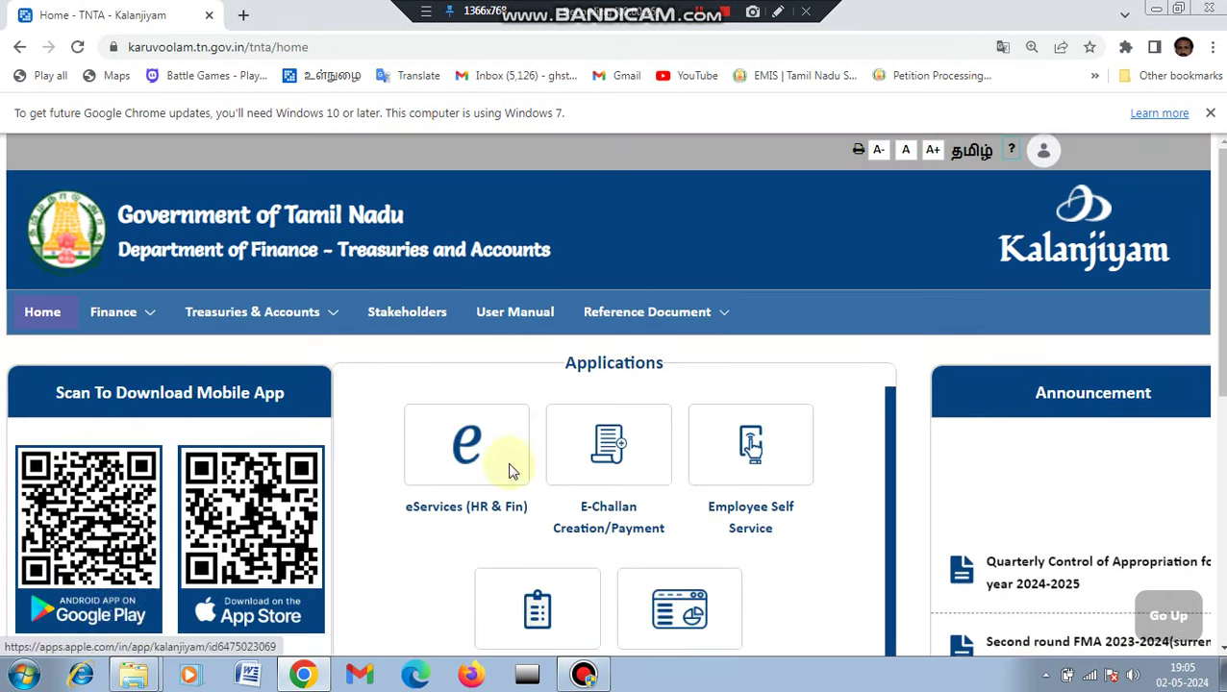
Scroll the home page's Applications and launch the Employee Self Service tile
{"action": "scroll", "coordinate": [753, 447], "scroll_direction": "down", "scroll_amount": 1}
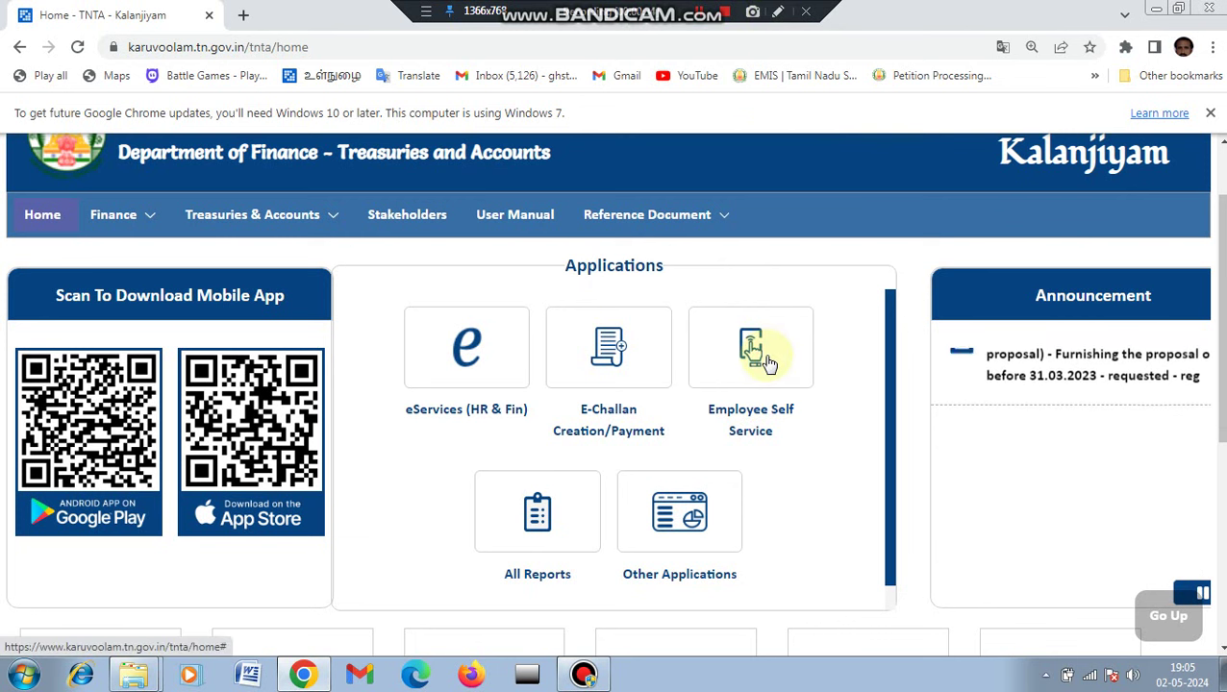
{"action": "left_click", "coordinate": [778, 14]}
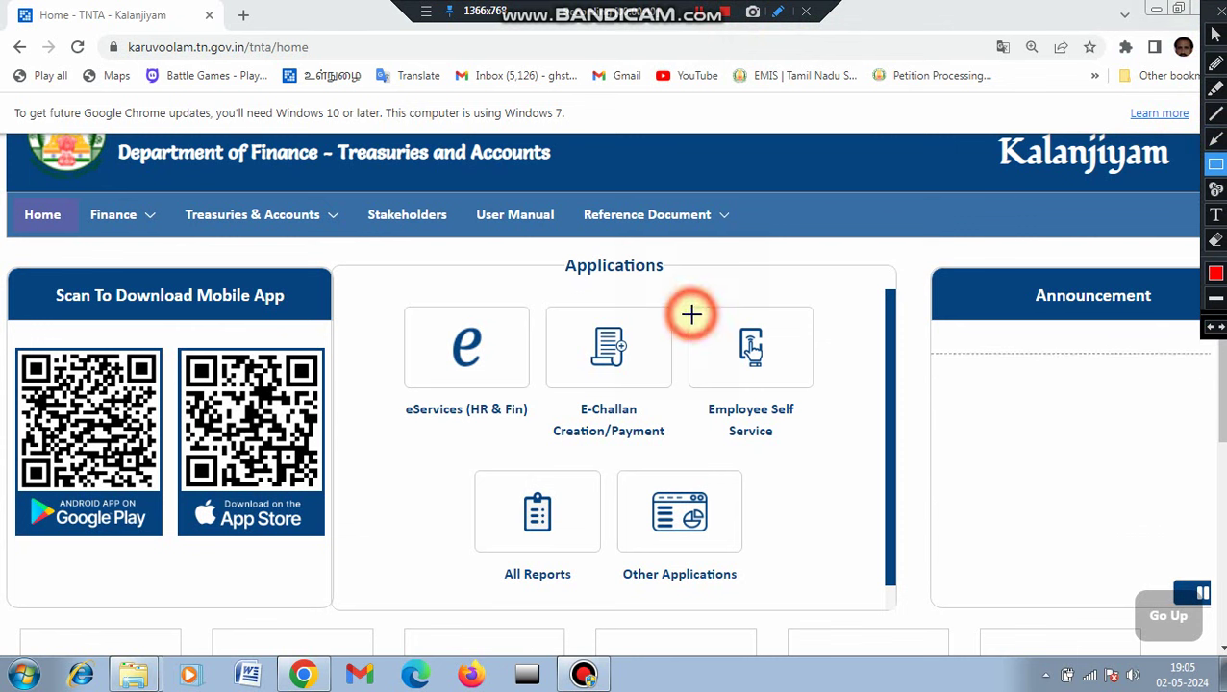
{"action": "left_click_drag", "start_coordinate": [690, 314], "coordinate": [798, 459]}
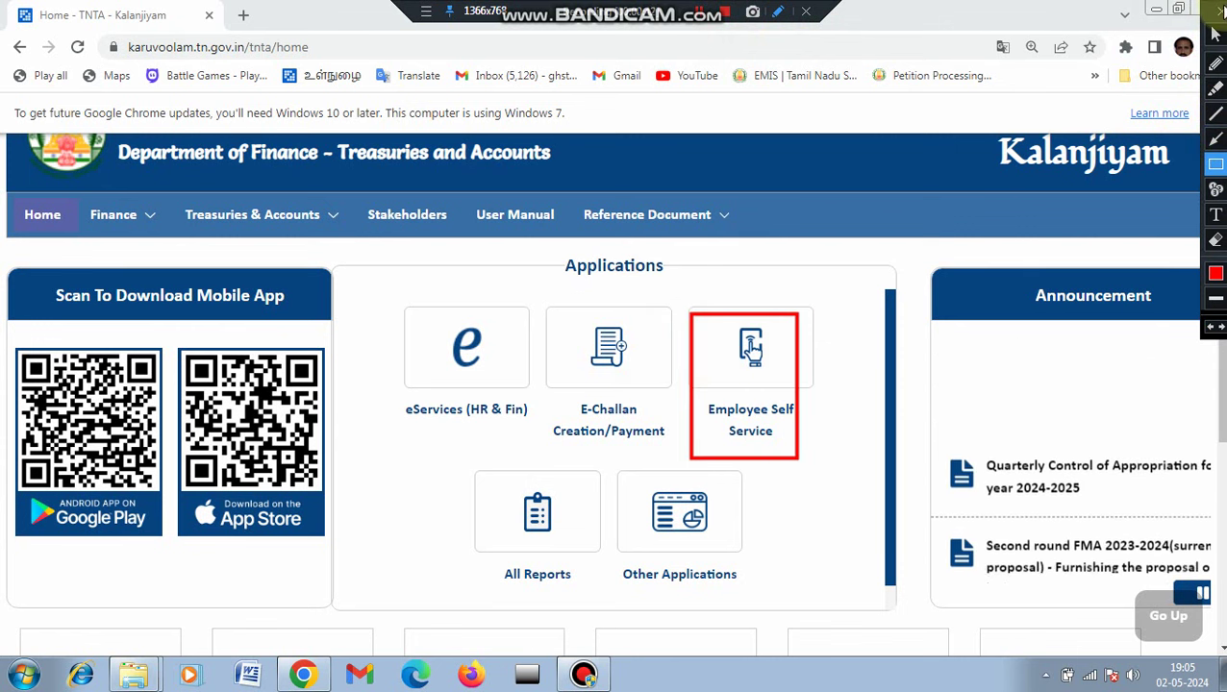
{"action": "key", "text": "Escape"}
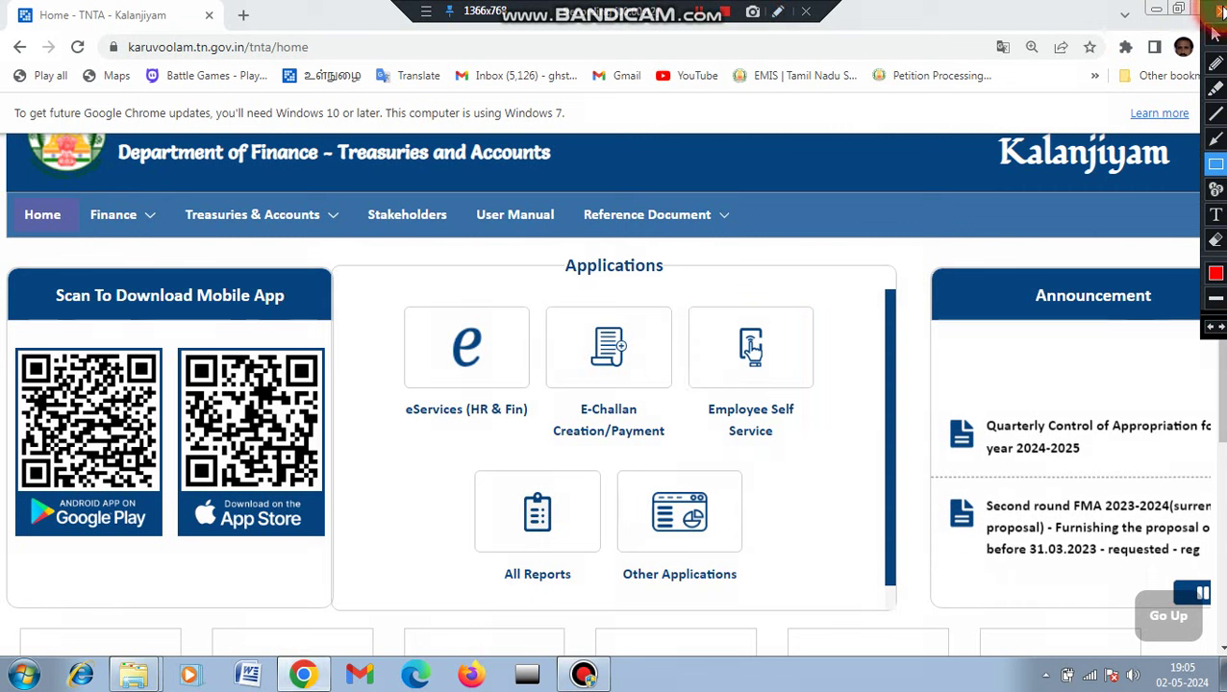
{"action": "left_click", "coordinate": [745, 419]}
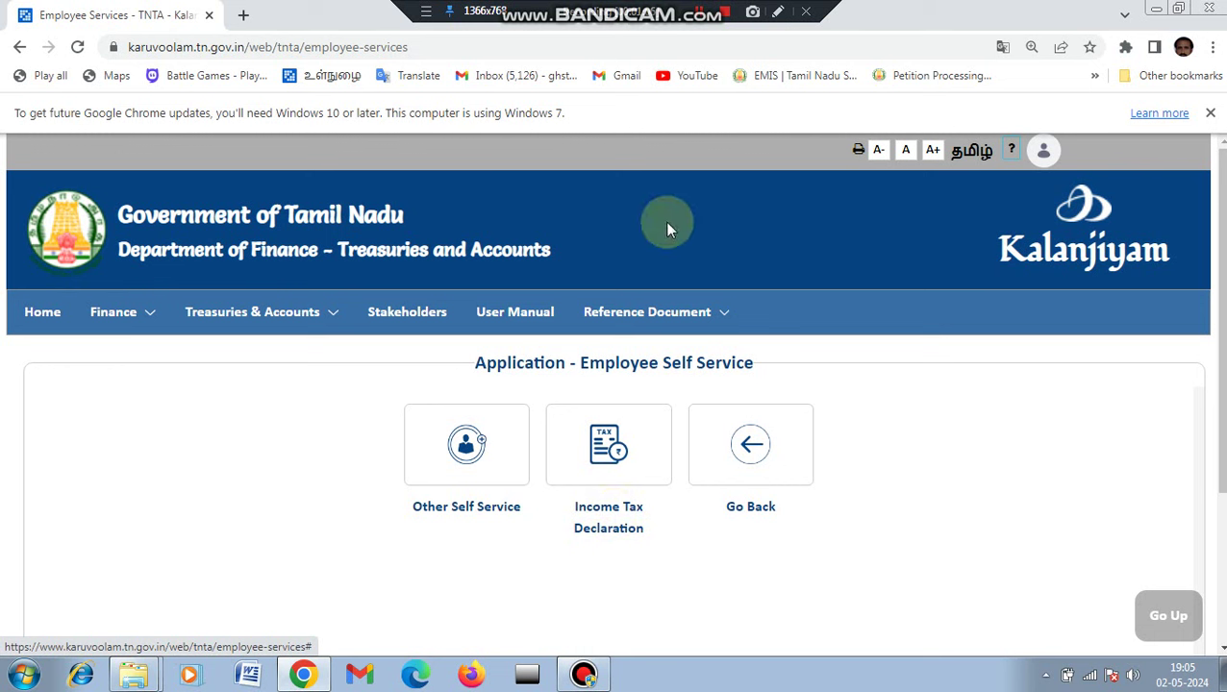
Launch the Income Tax Declaration tile from the Employee Self Service page
{"action": "mouse_move", "coordinate": [649, 311]}
{"action": "left_click", "coordinate": [779, 17]}
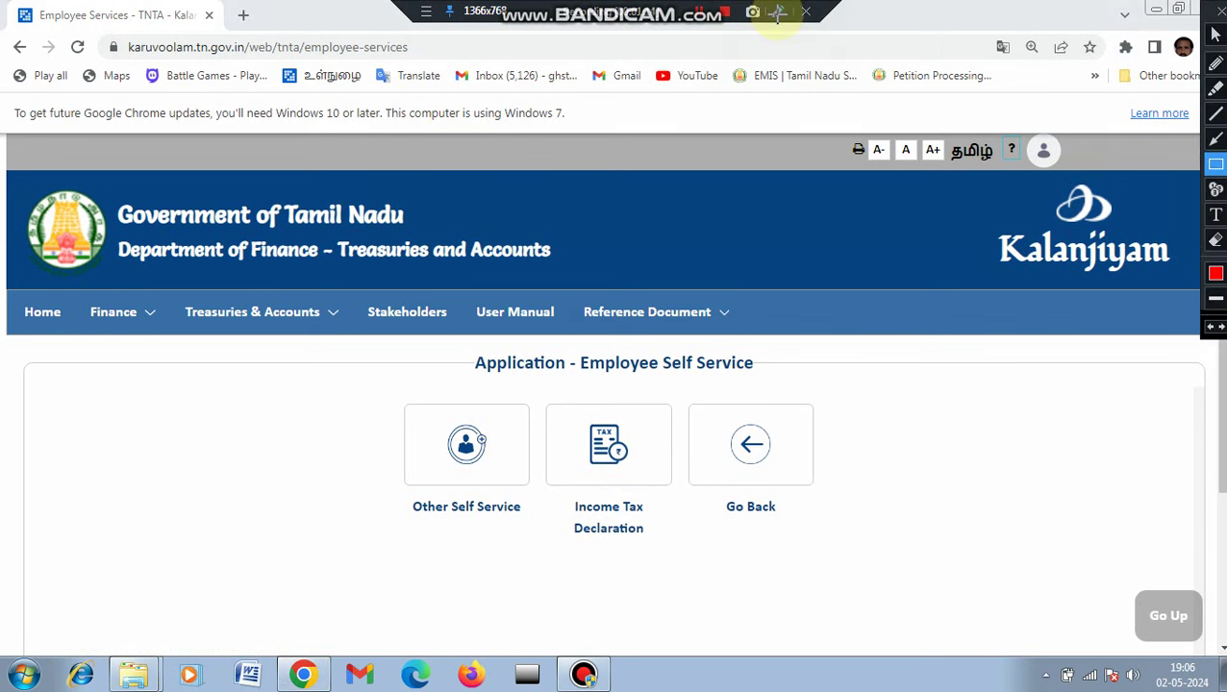
{"action": "left_click", "coordinate": [1216, 35]}
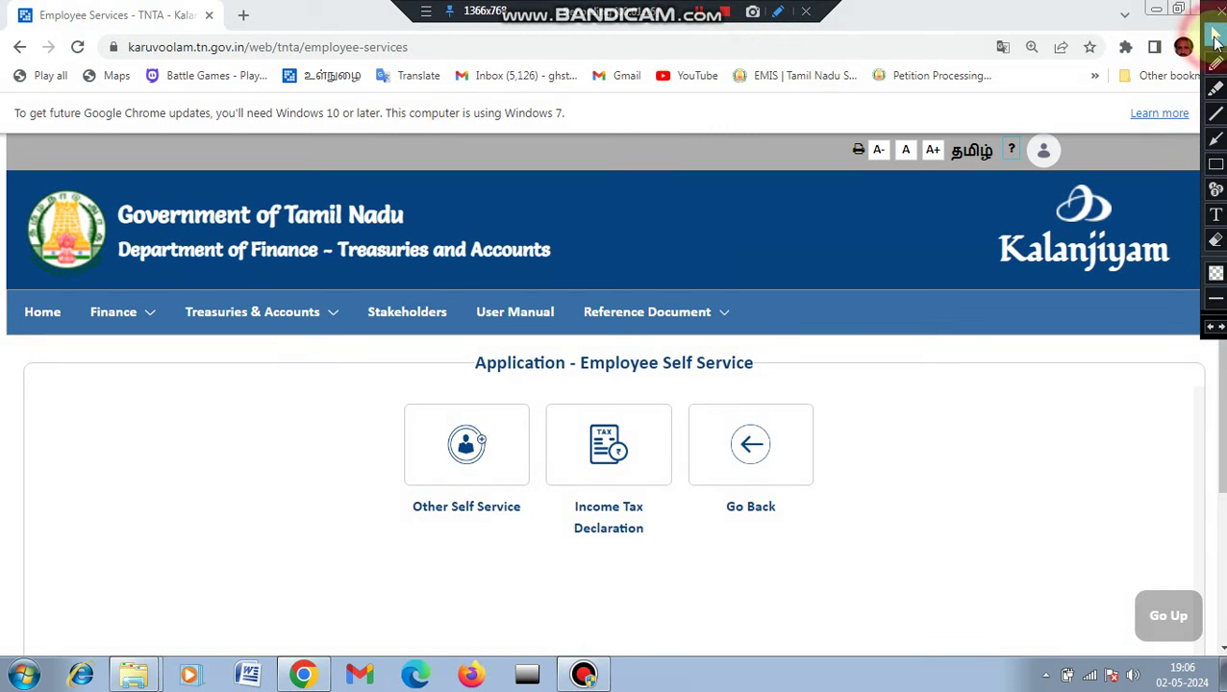
{"action": "left_click", "coordinate": [1215, 164]}
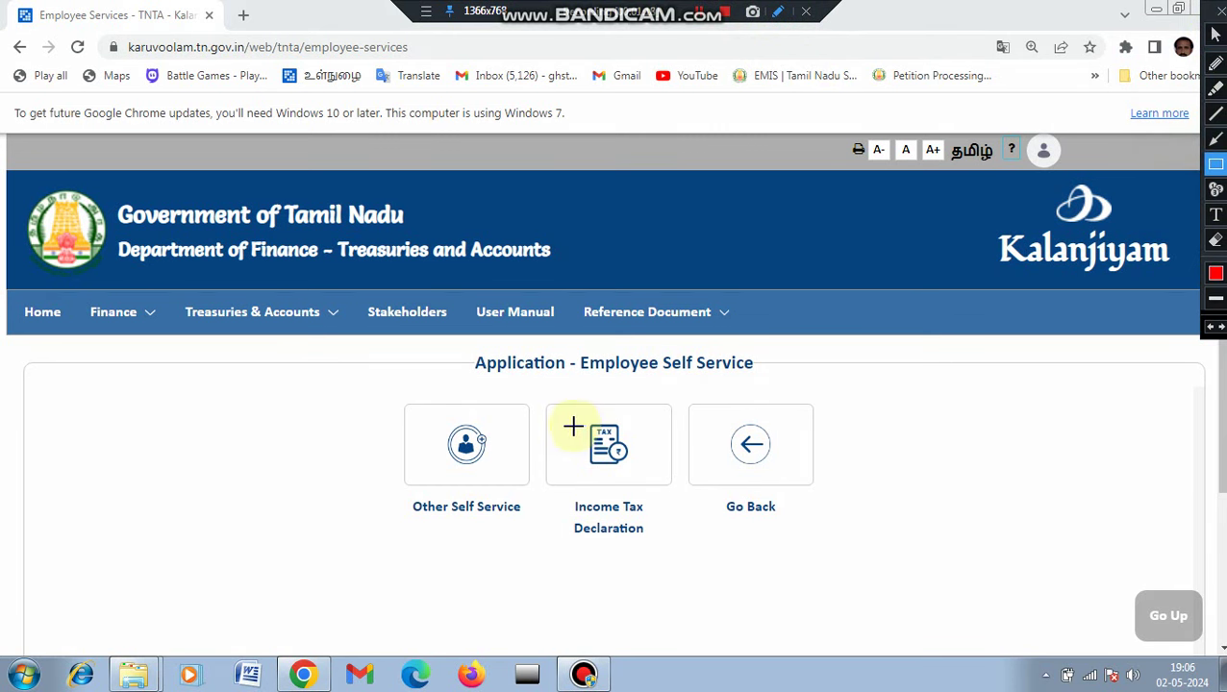
{"action": "left_click_drag", "start_coordinate": [572, 426], "coordinate": [667, 550]}
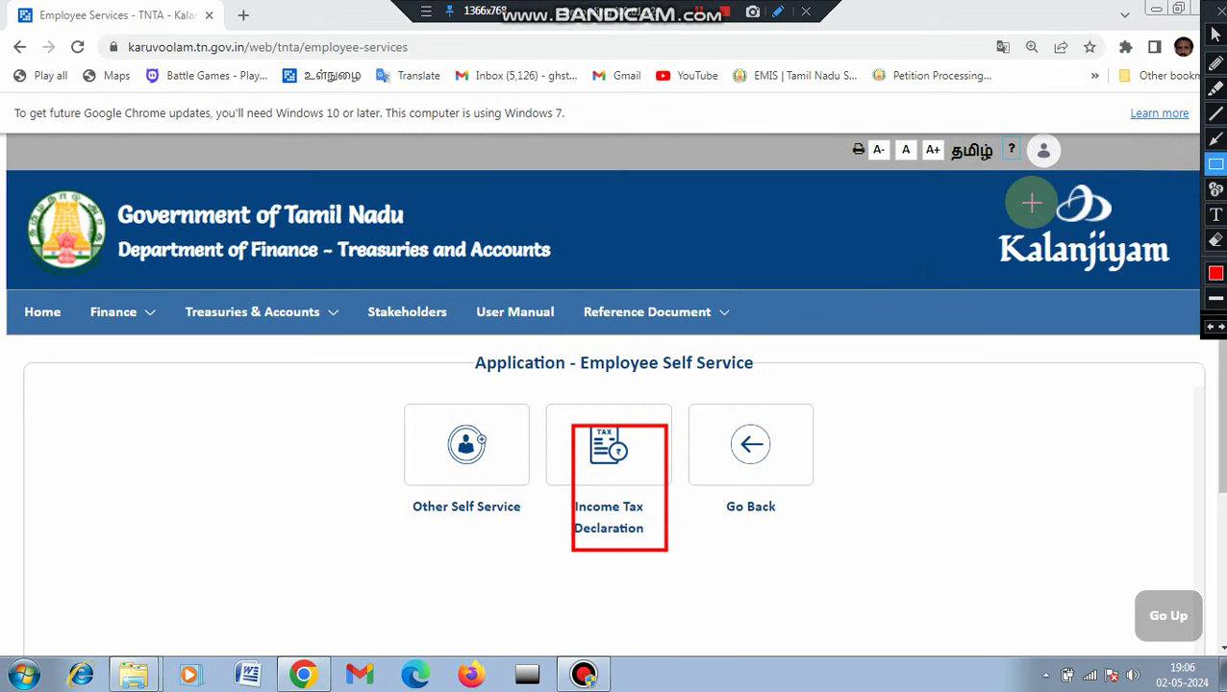
{"action": "left_click", "coordinate": [1220, 12]}
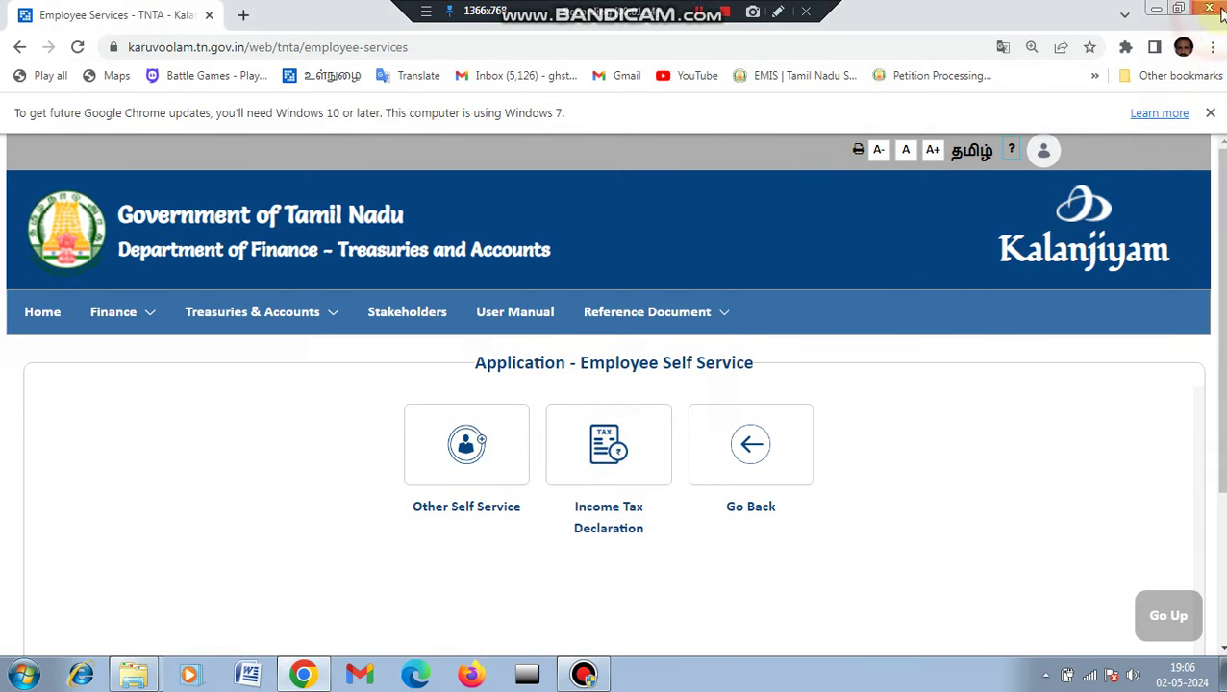
{"action": "left_click", "coordinate": [615, 519]}
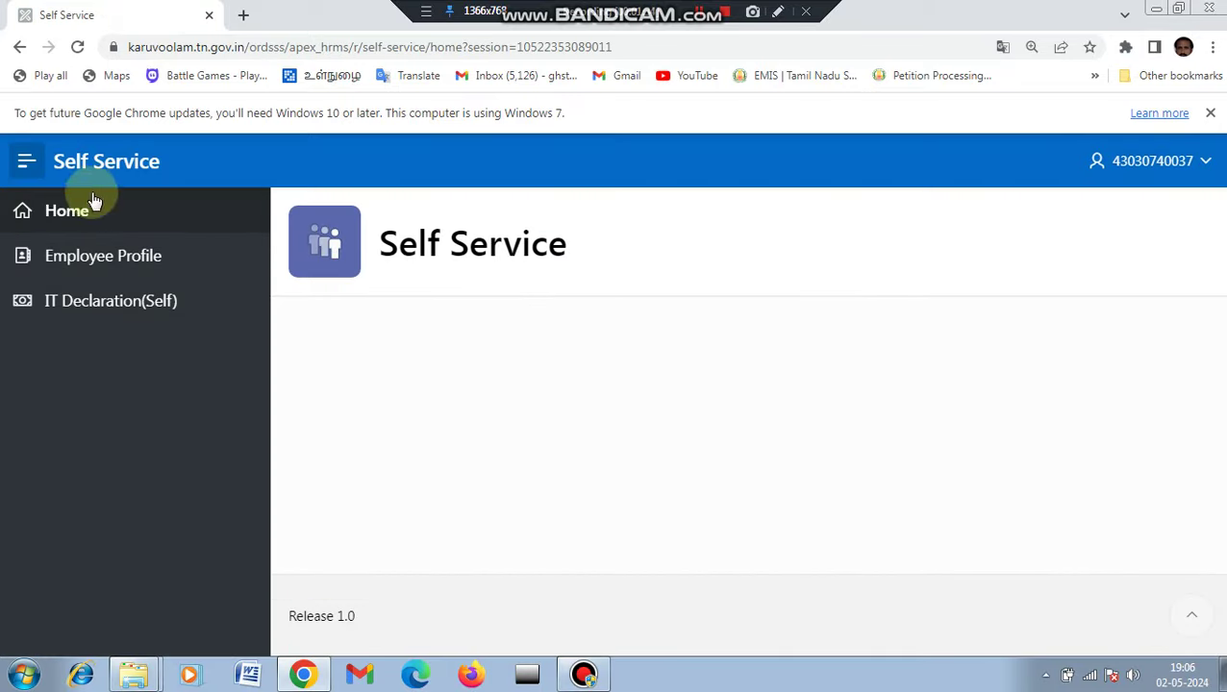
Toggle the side menu and open IT Declaration(Self), showing the Old Tax Regime
{"action": "left_click", "coordinate": [29, 165]}
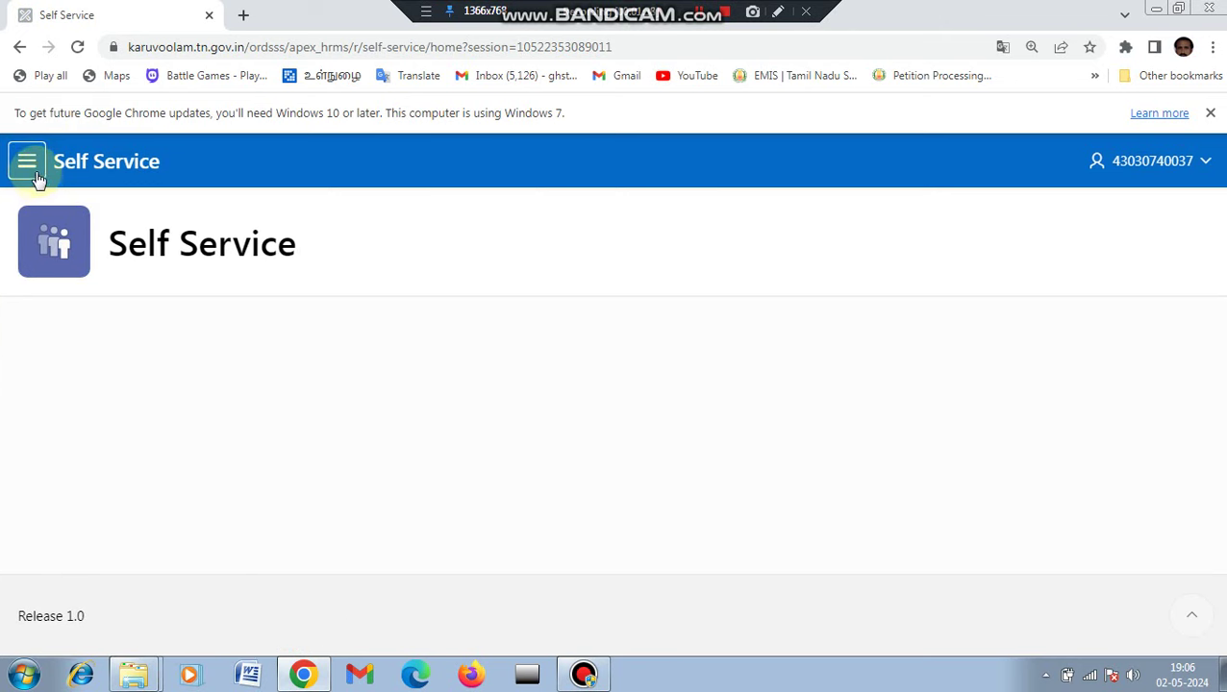
{"action": "left_click", "coordinate": [776, 14]}
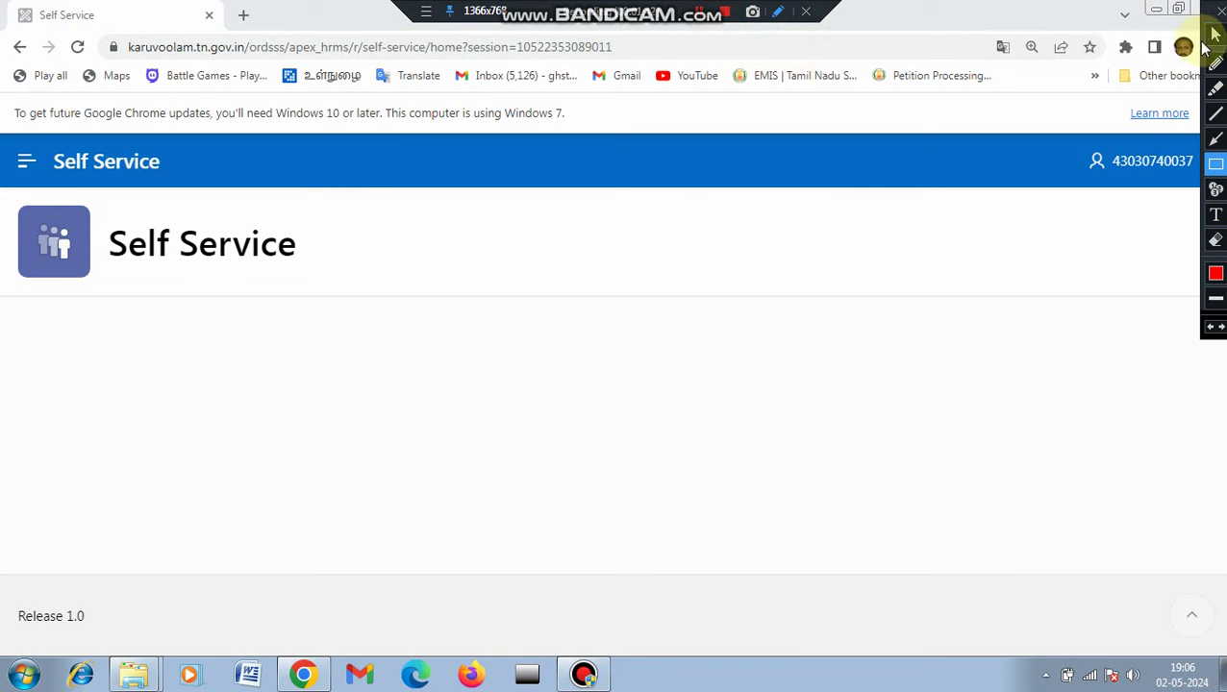
{"action": "left_click", "coordinate": [1215, 34]}
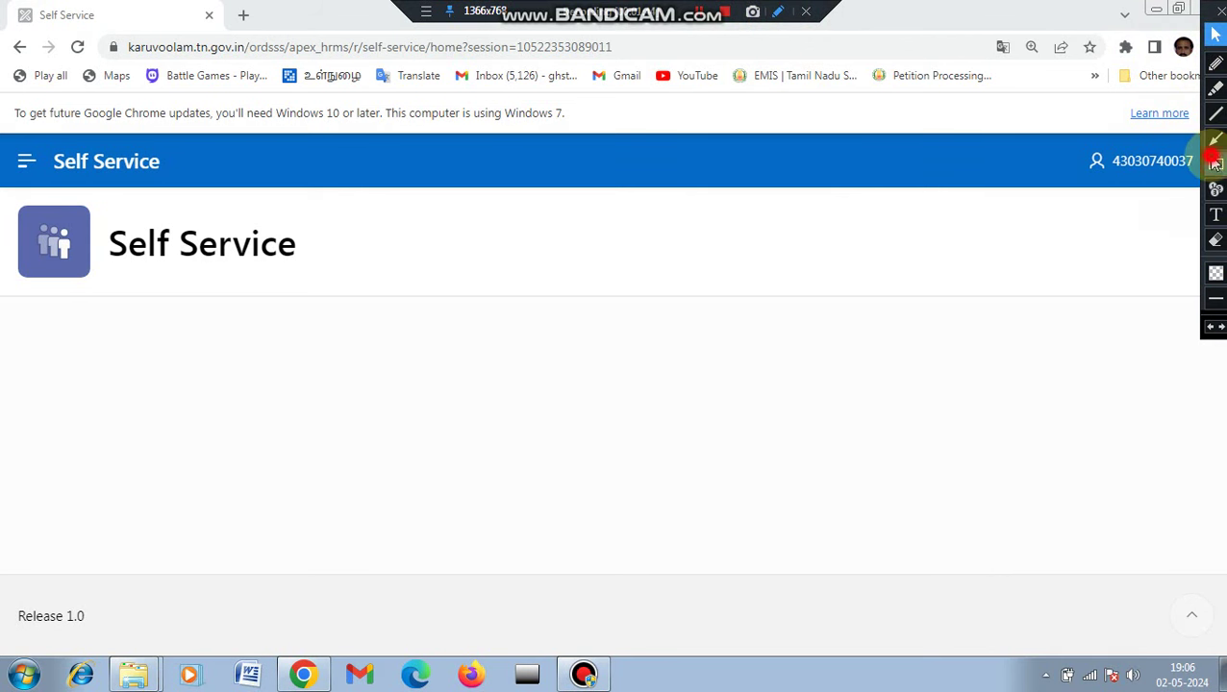
{"action": "left_click", "coordinate": [1215, 164]}
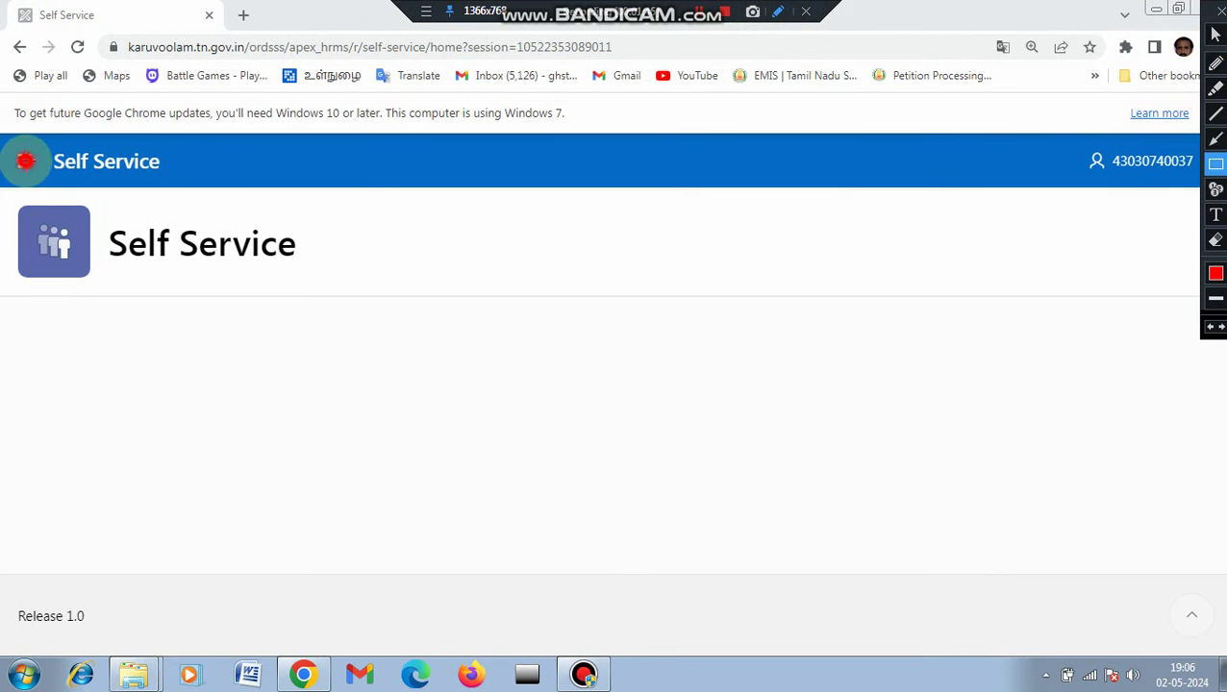
{"action": "mouse_move", "coordinate": [25, 162]}
{"action": "left_mouse_down"}
{"action": "mouse_move", "coordinate": [69, 204]}
{"action": "mouse_move", "coordinate": [52, 190]}
{"action": "left_mouse_up"}
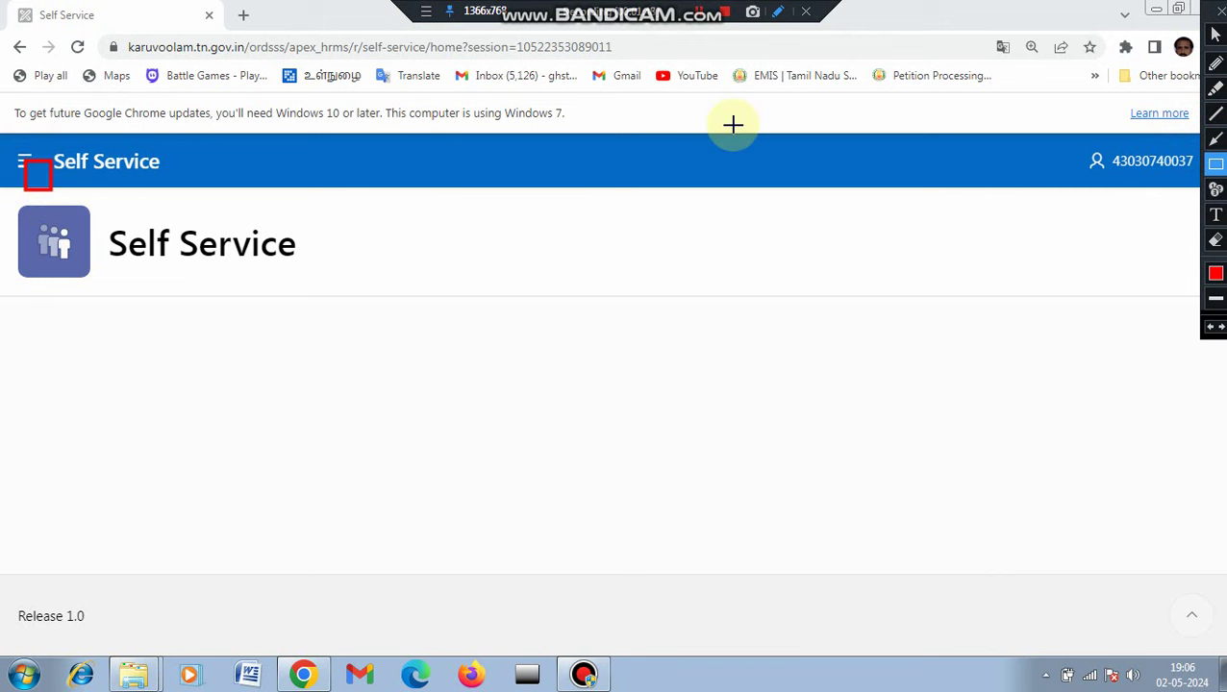
{"action": "left_click", "coordinate": [1215, 9]}
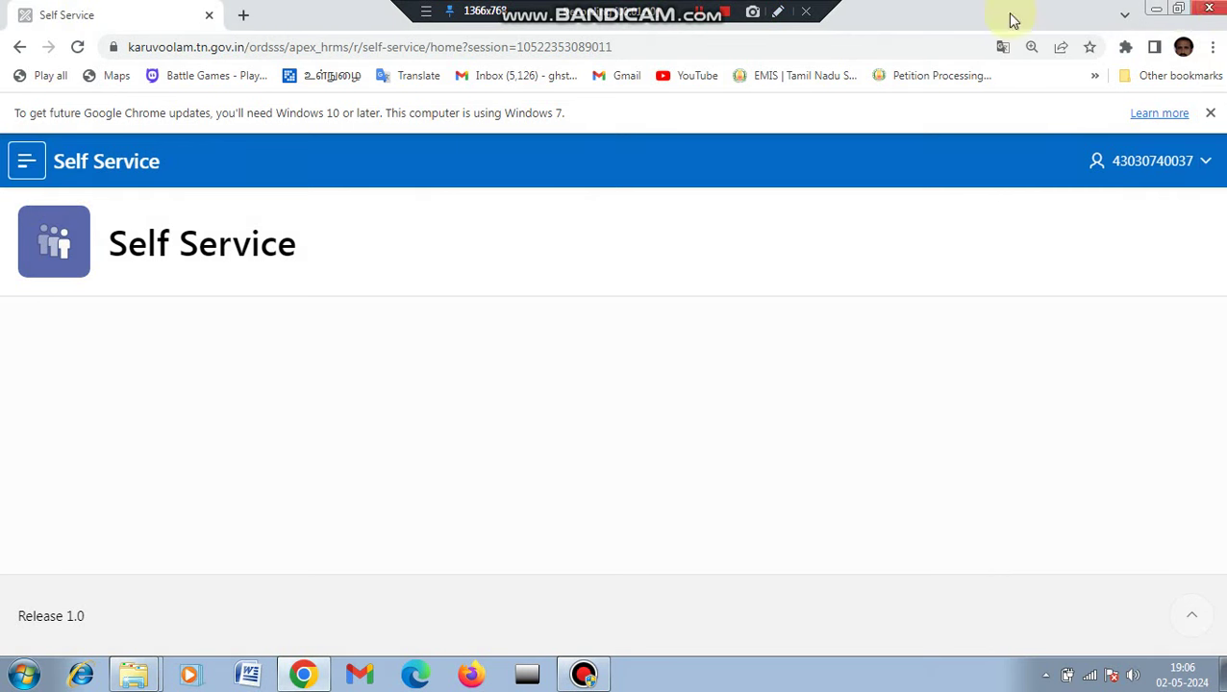
{"action": "left_click", "coordinate": [27, 166]}
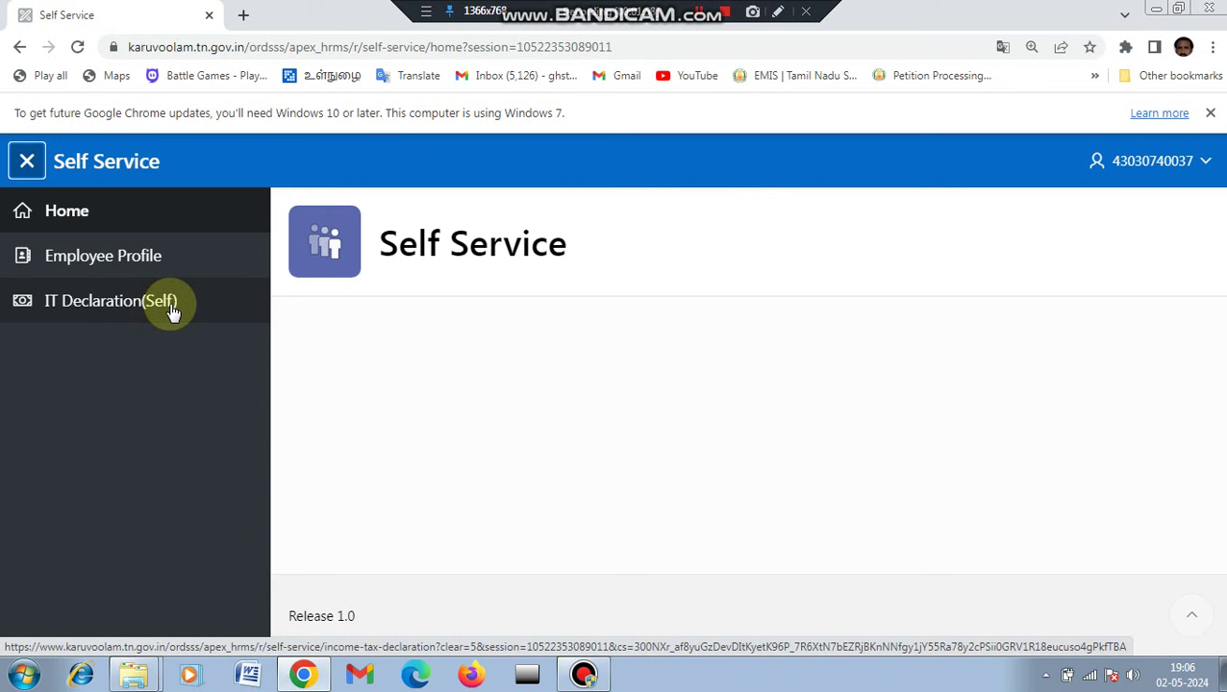
{"action": "left_click", "coordinate": [171, 308]}
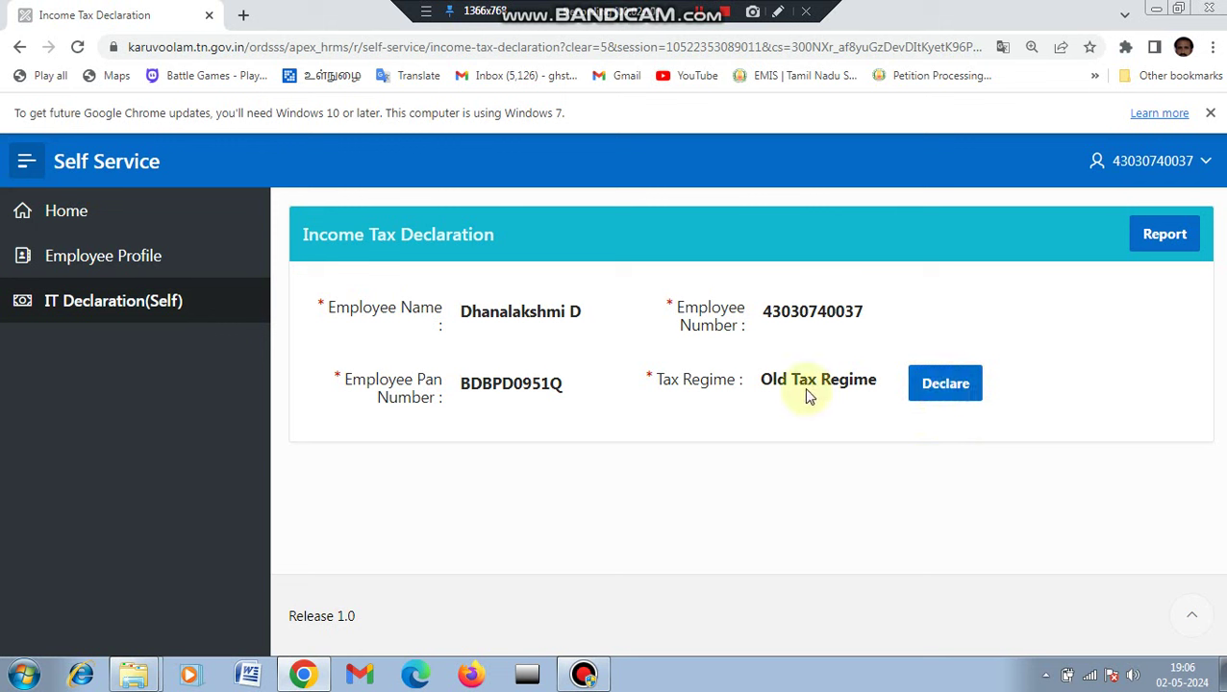
Declare under the Old Tax Regime to reach the IT Menu of declared elements
{"action": "left_click", "coordinate": [947, 394]}
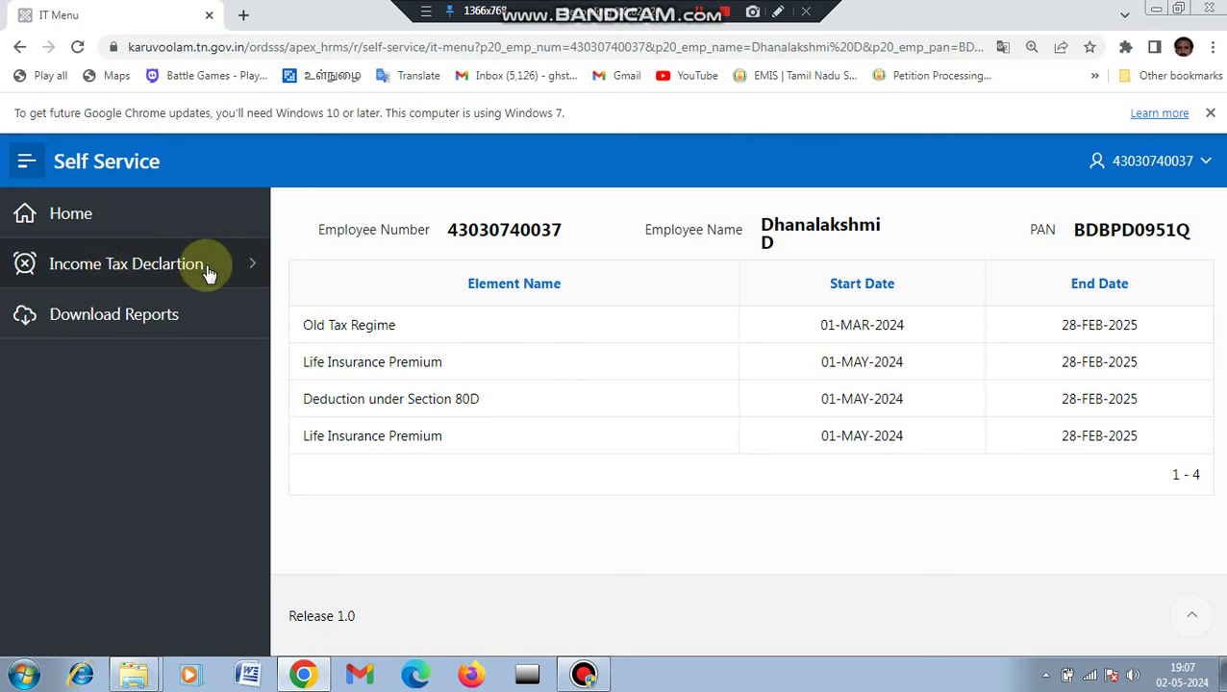
Expand Income Tax Declaration > Section 80C and choose 80-C Life Insurance Premium
{"action": "left_click", "coordinate": [237, 270]}
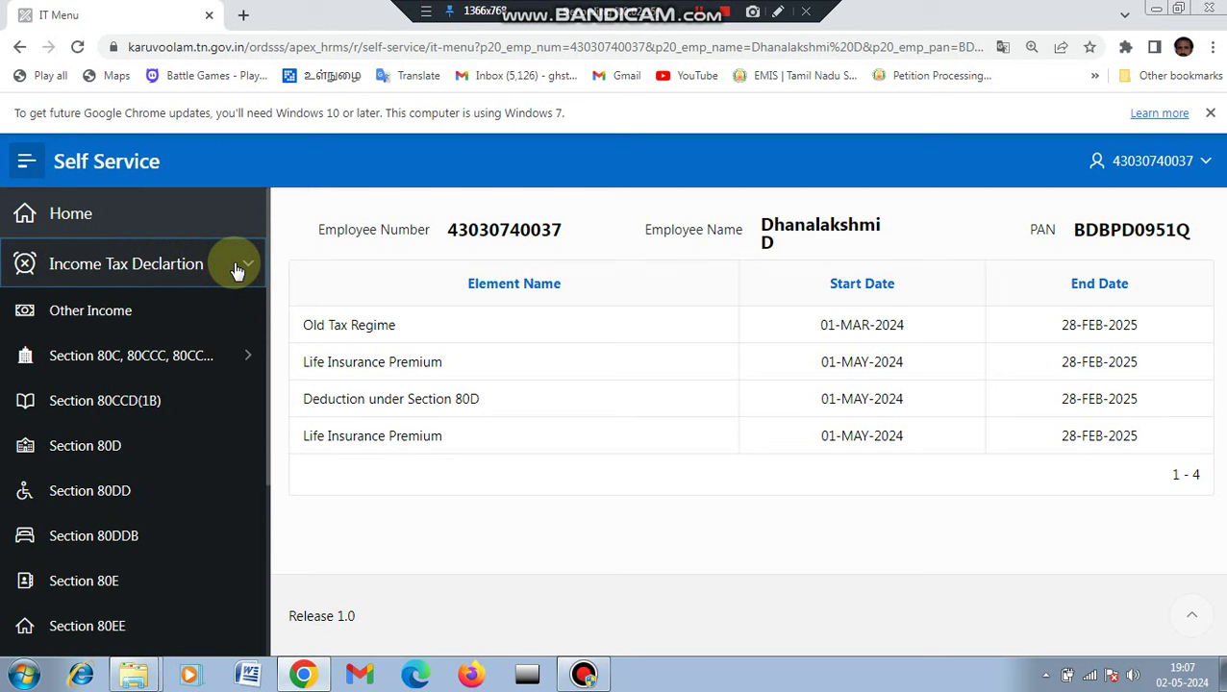
{"action": "left_click", "coordinate": [209, 357]}
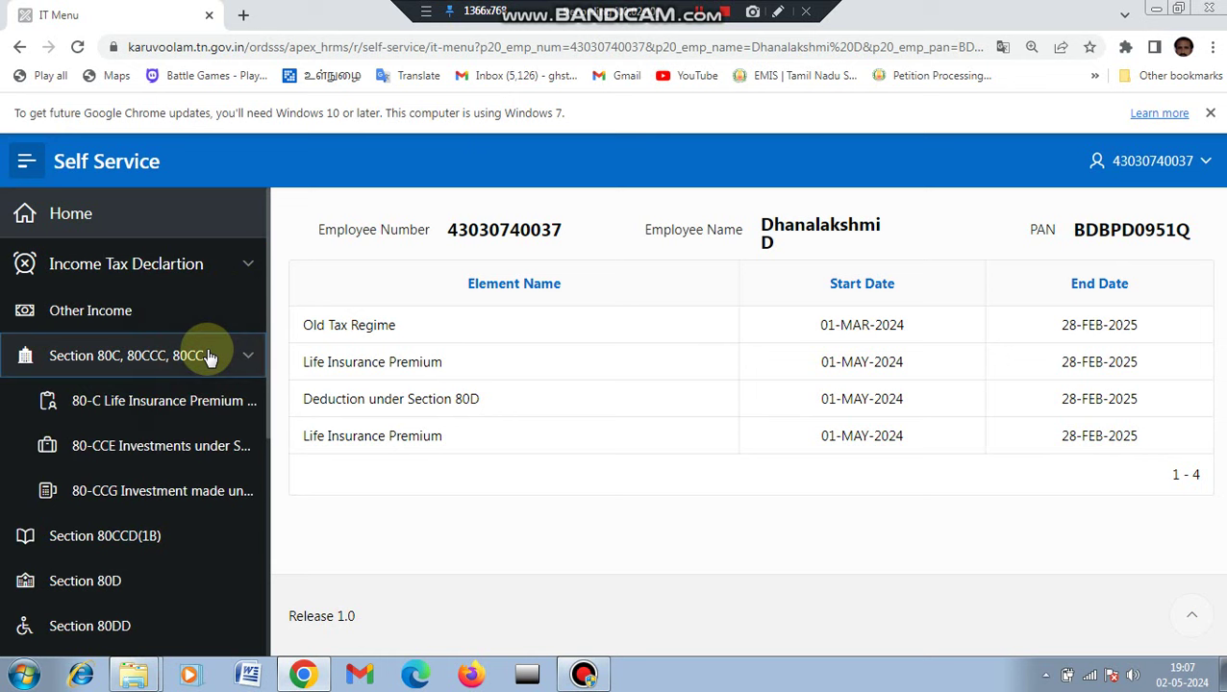
{"action": "left_click", "coordinate": [189, 409]}
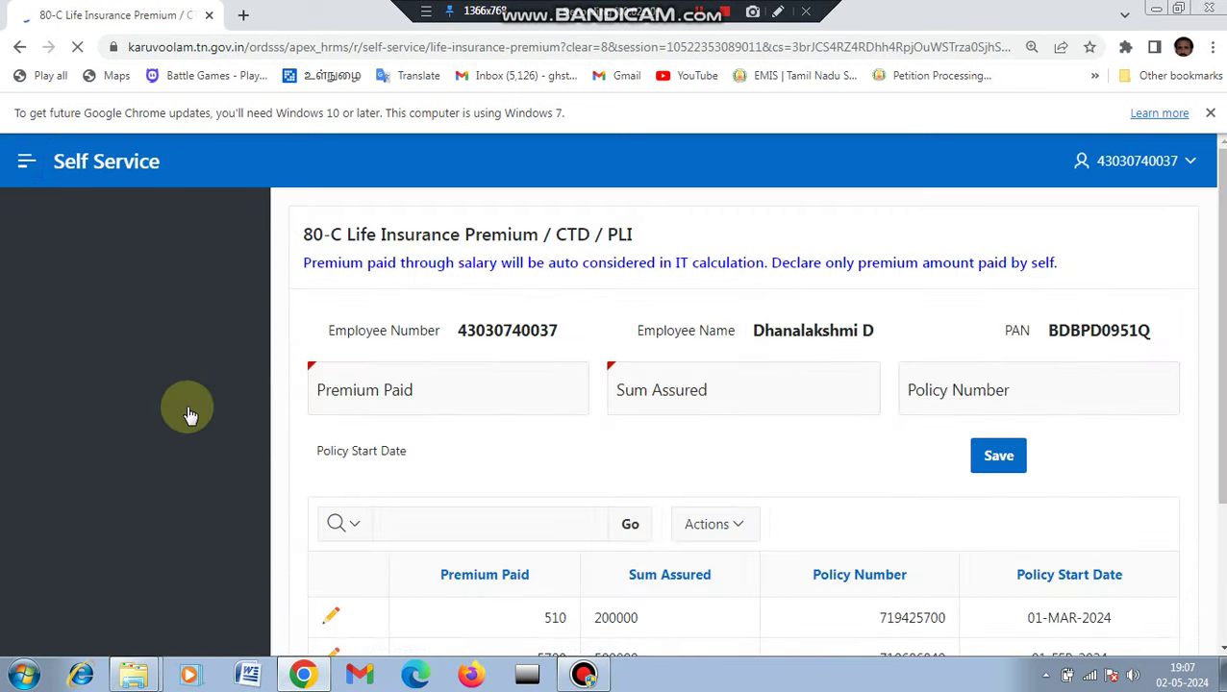
Enter Premium Paid 2002, Sum Assured 200000 and the policy number
{"action": "left_click", "coordinate": [409, 403]}
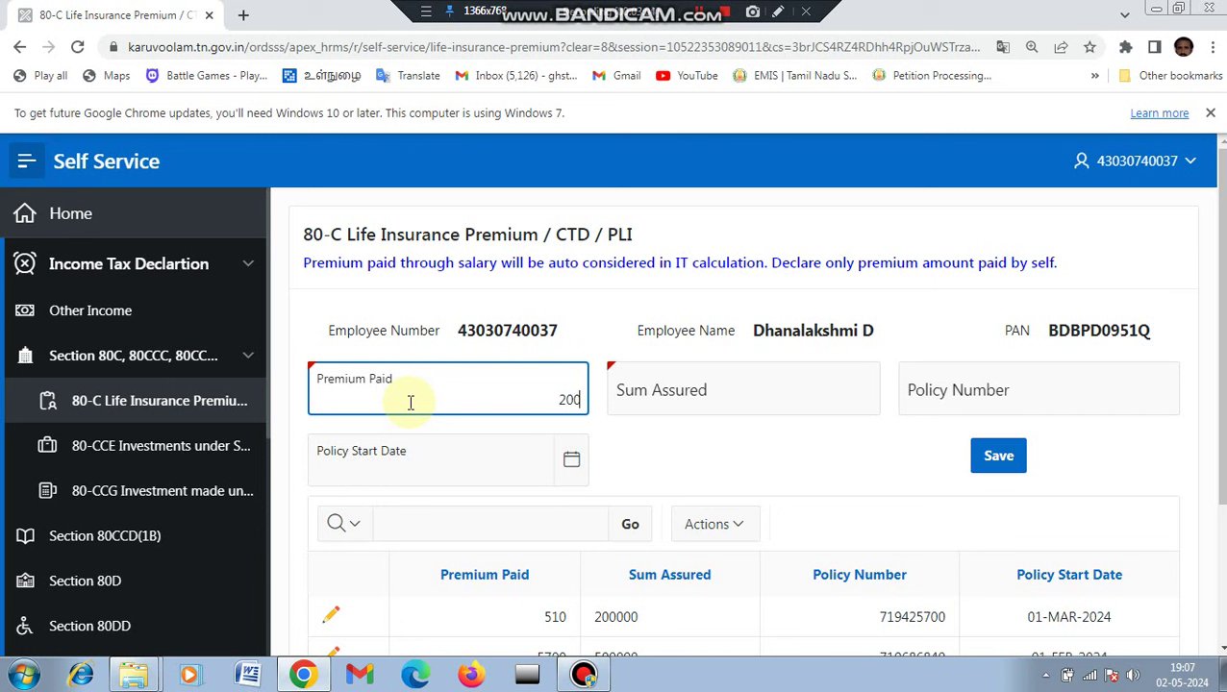
{"action": "left_click", "coordinate": [655, 396]}
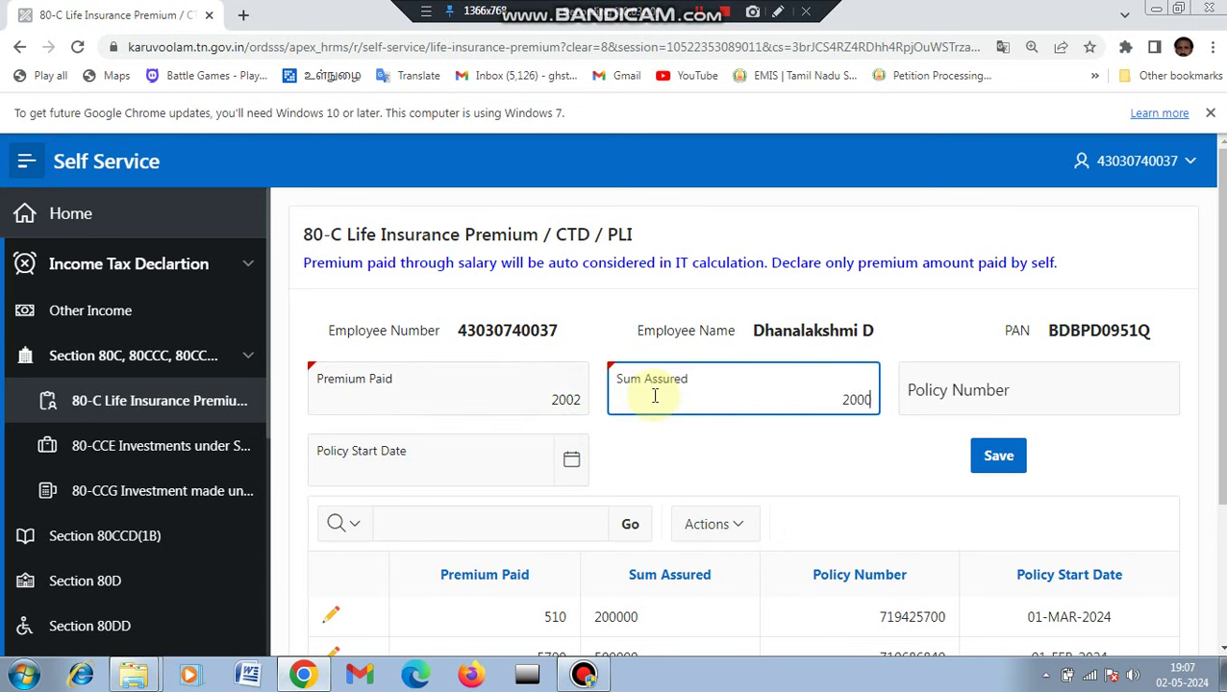
{"action": "left_click", "coordinate": [929, 390]}
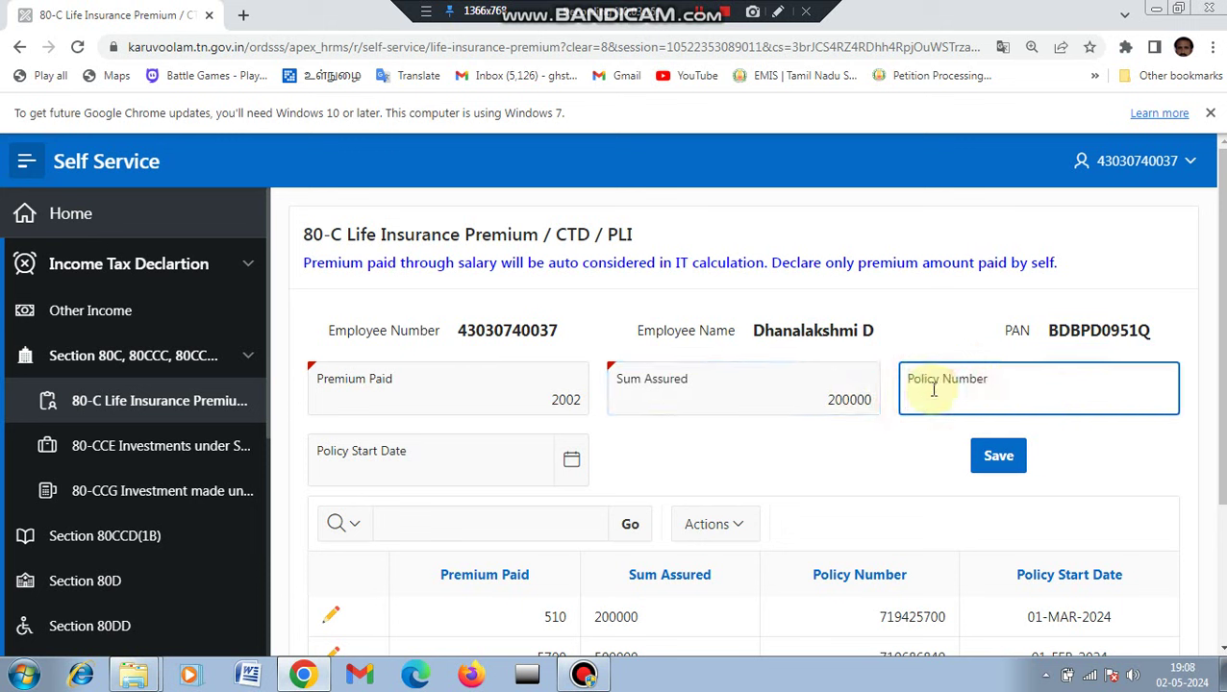
{"action": "type", "text": "719686"}
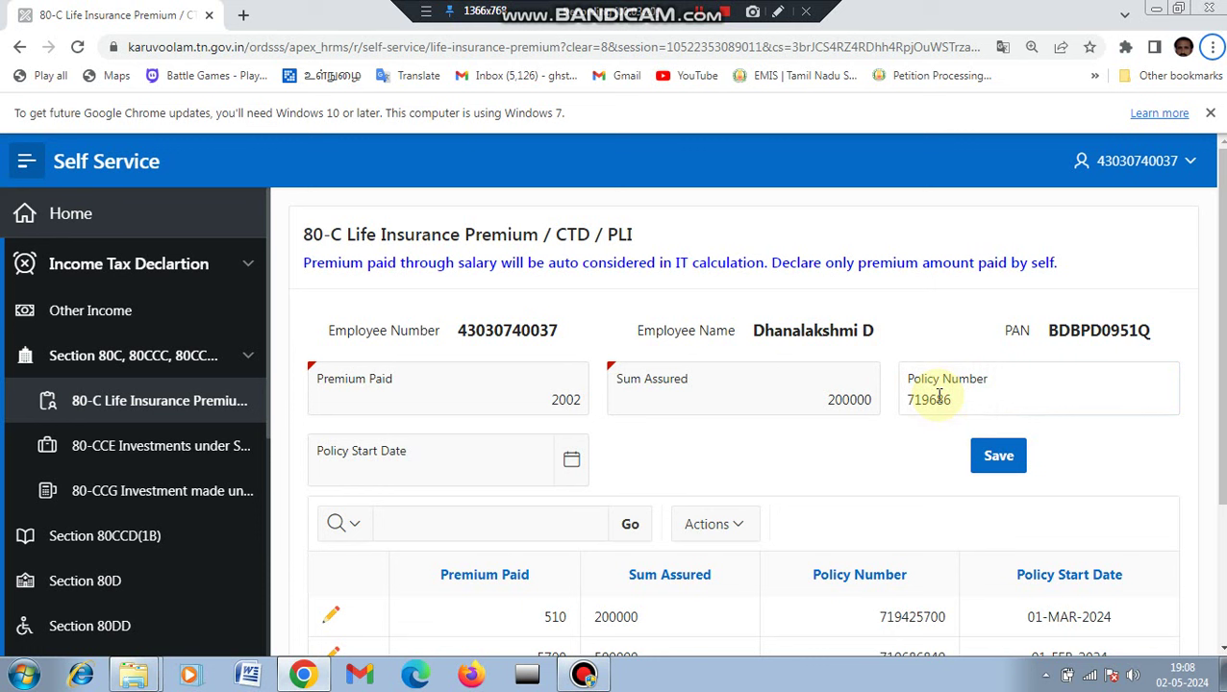
Set the policy start date to 01-Mar-2024 and save the new premium entry
{"action": "left_click", "coordinate": [572, 463]}
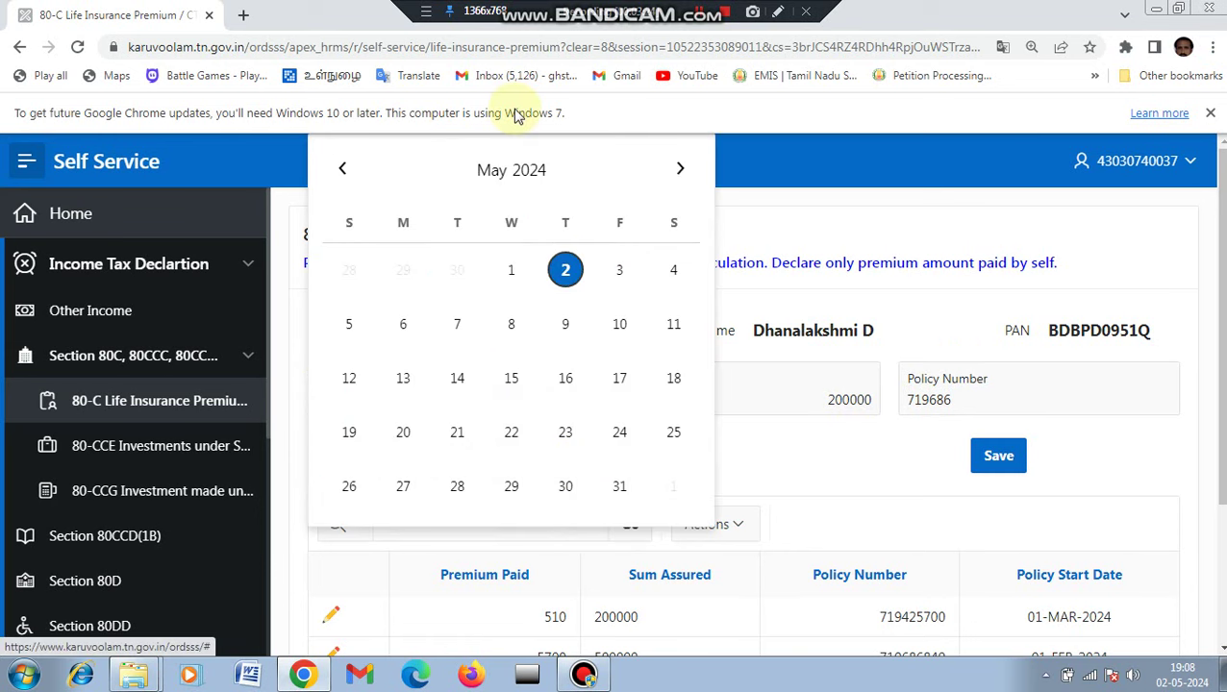
{"action": "left_click", "coordinate": [346, 170]}
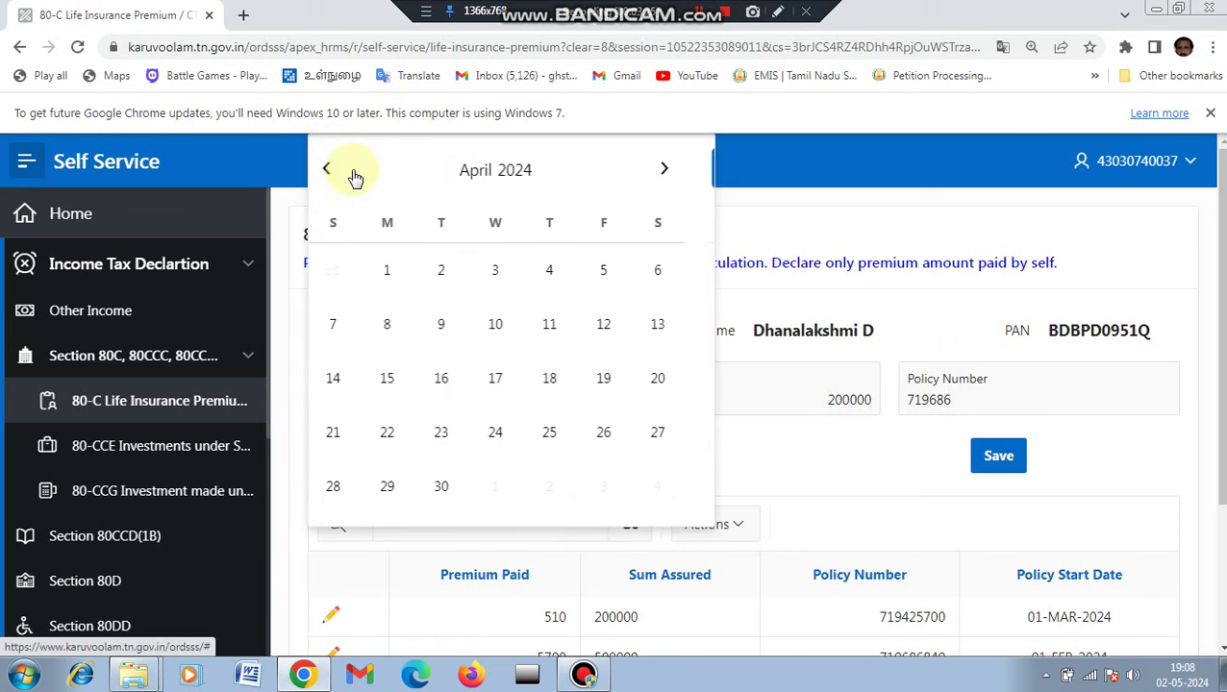
{"action": "left_click", "coordinate": [348, 171]}
{"action": "left_click", "coordinate": [346, 171]}
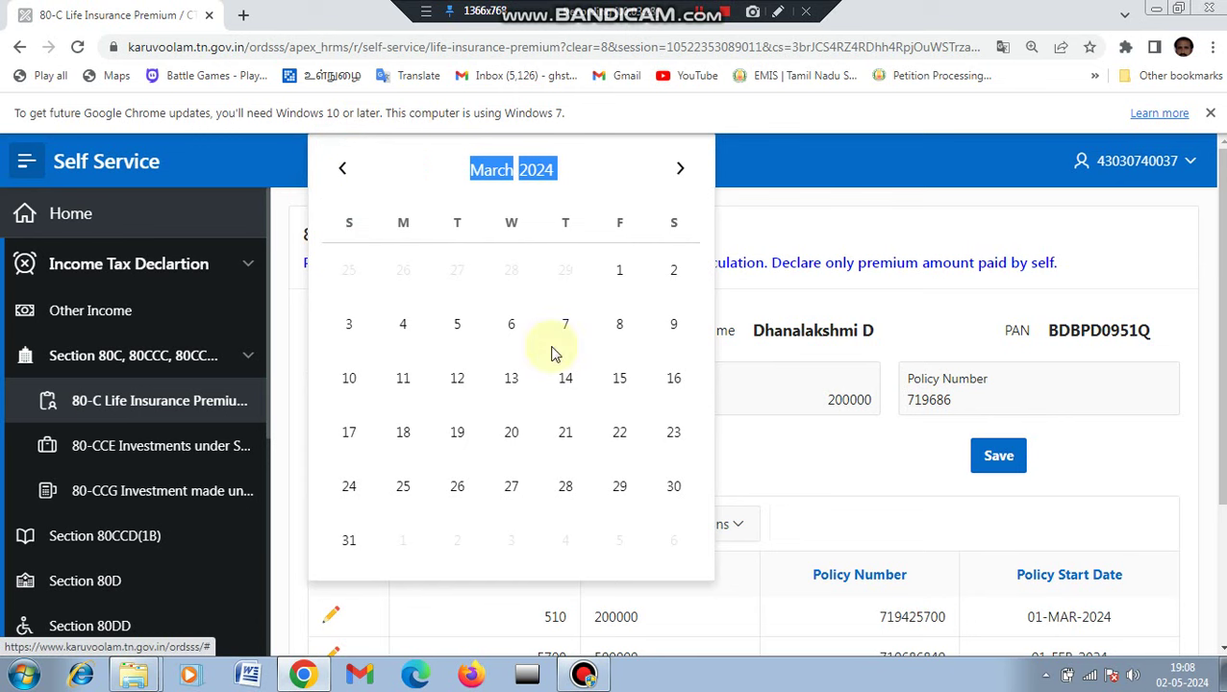
{"action": "left_click", "coordinate": [620, 273]}
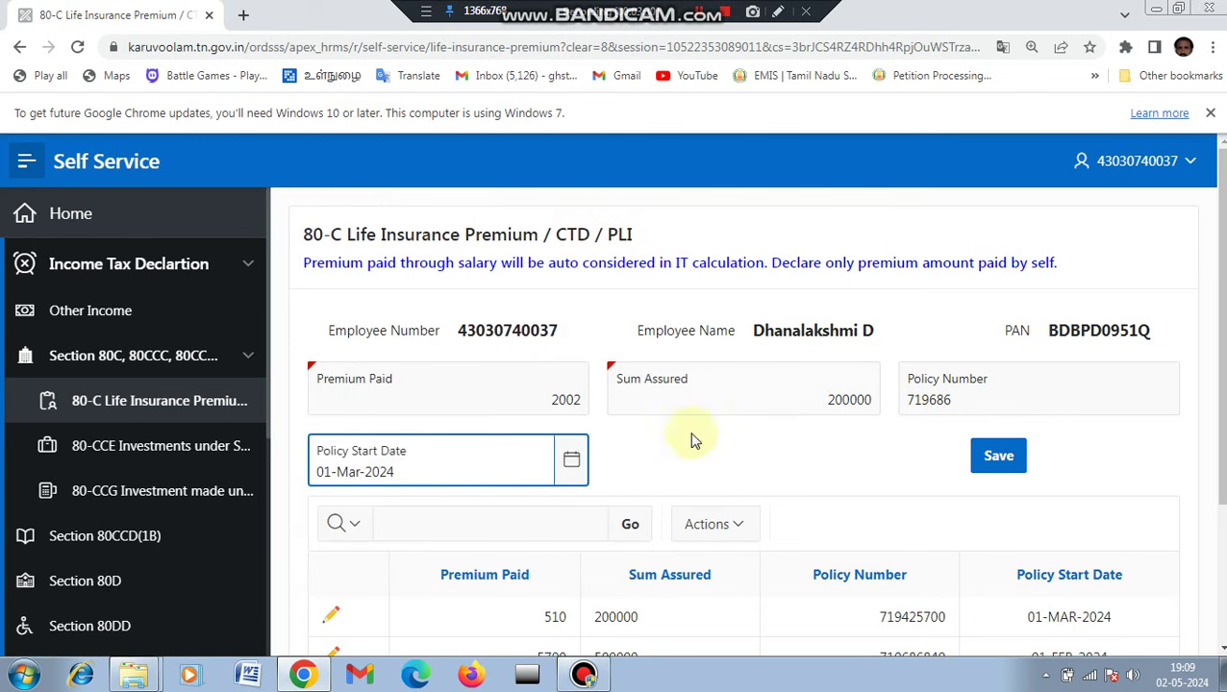
{"action": "left_click", "coordinate": [1000, 458]}
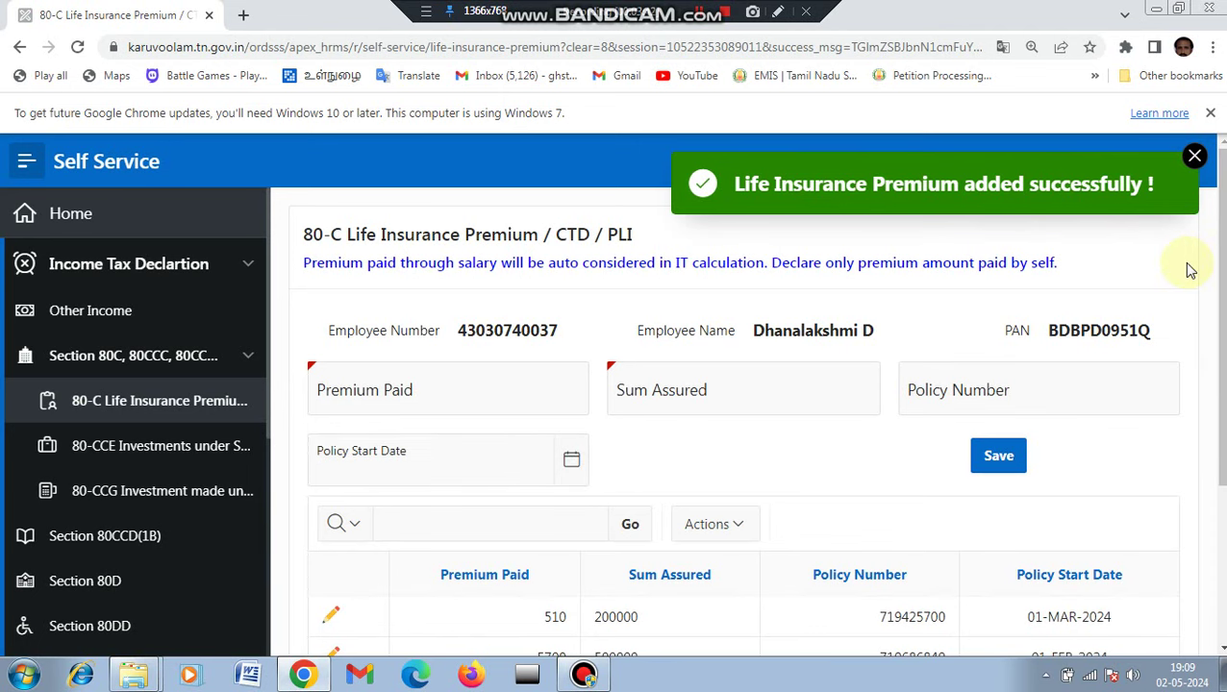
Check the new 2002 / 200000 / 01-MAR-2024 row and mark its edit pencil
{"action": "left_click_drag", "start_coordinate": [1219, 272], "coordinate": [1214, 415]}
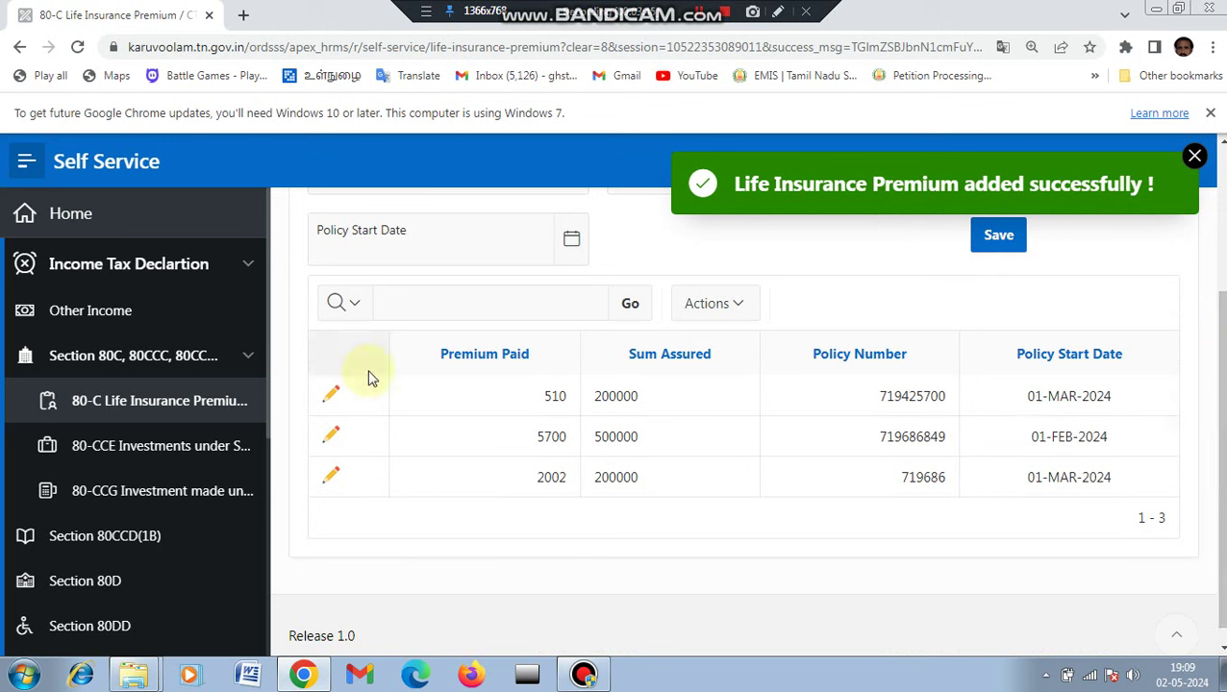
{"action": "left_click", "coordinate": [783, 14]}
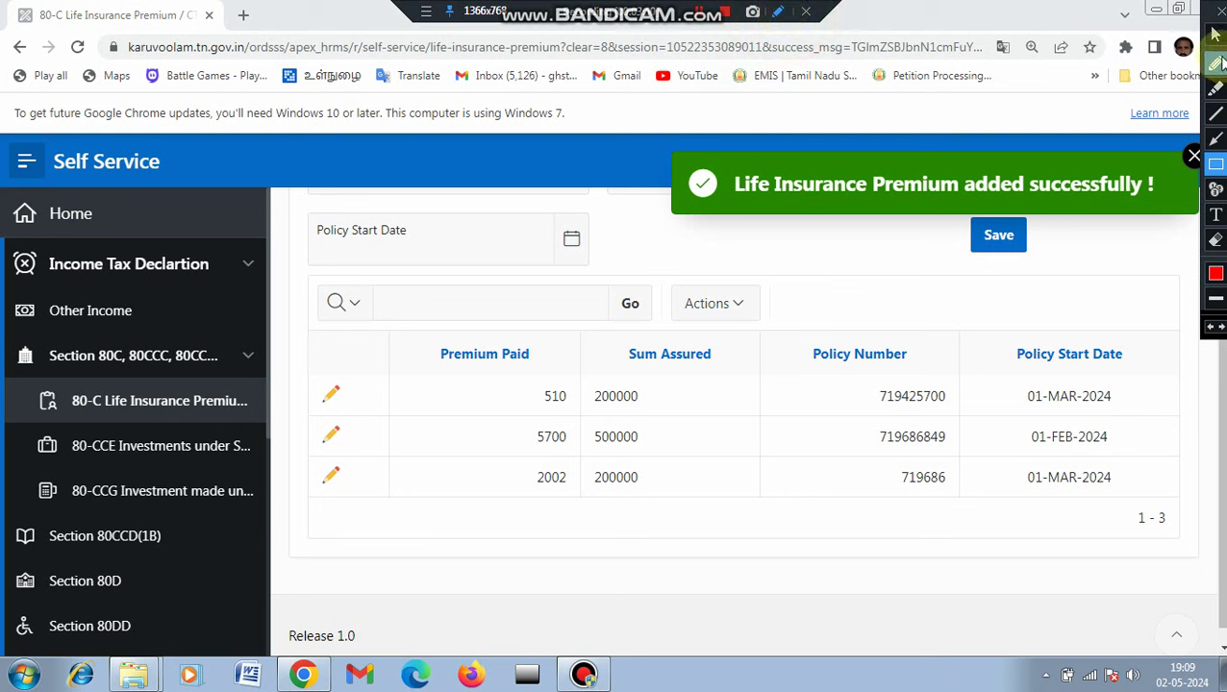
{"action": "left_click", "coordinate": [1216, 165]}
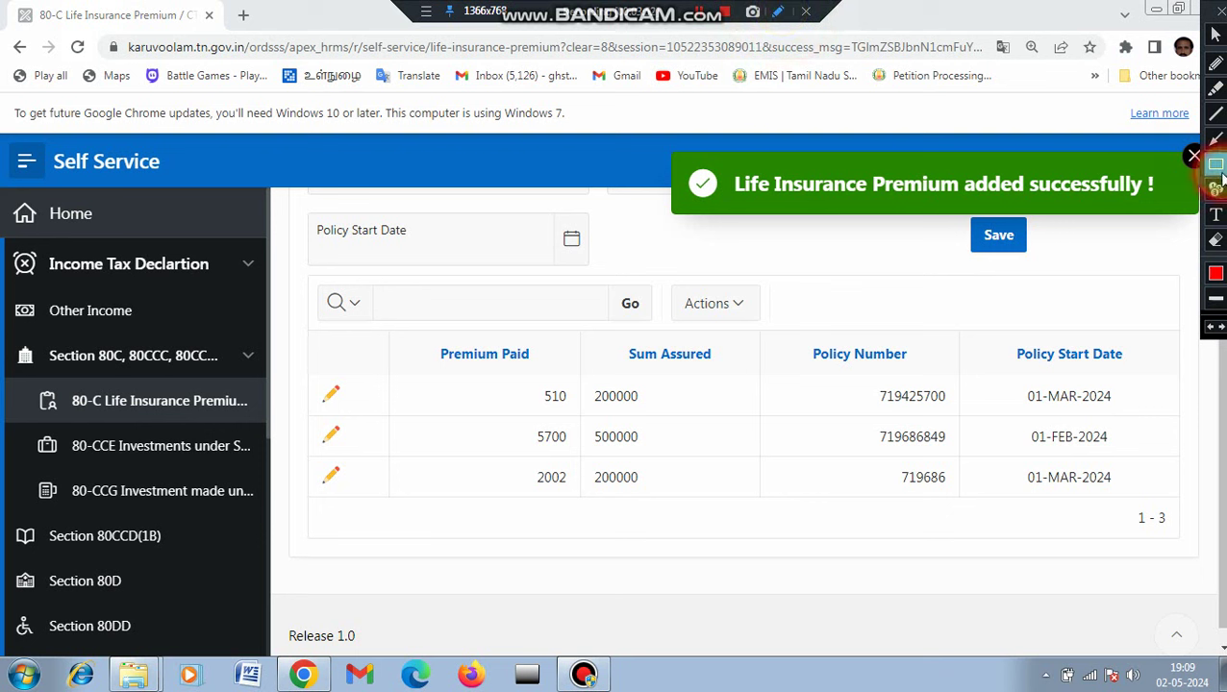
{"action": "left_click_drag", "start_coordinate": [321, 389], "coordinate": [355, 409]}
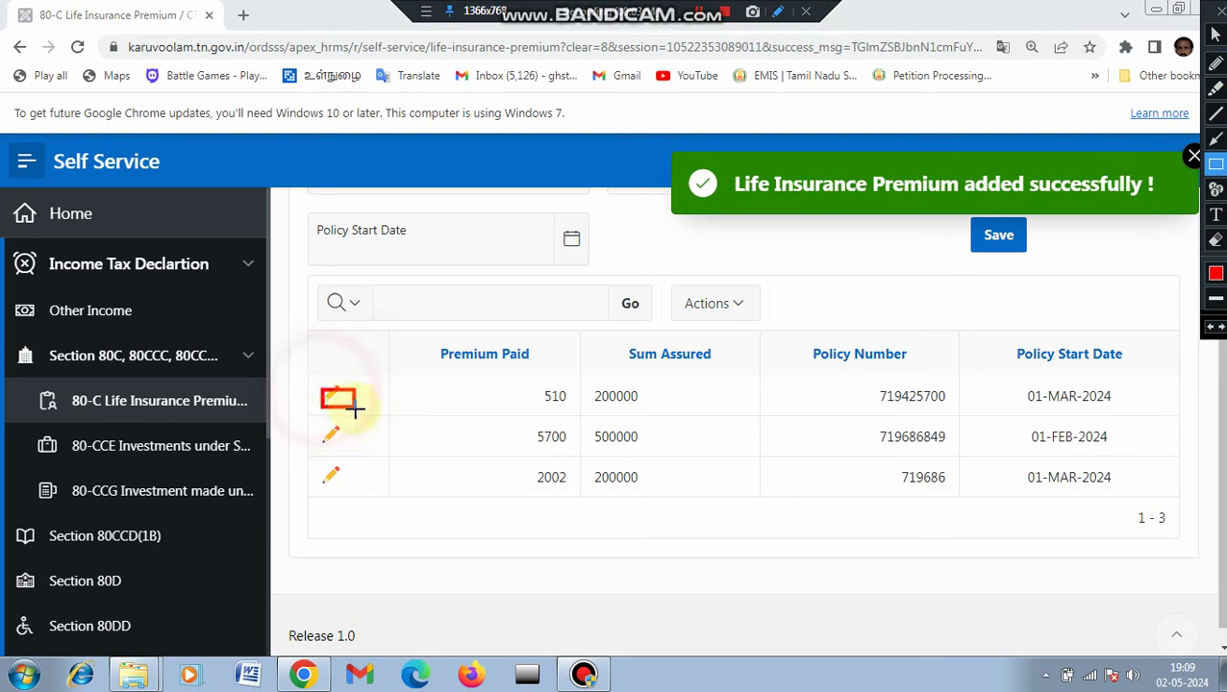
{"action": "left_click", "coordinate": [350, 402]}
{"action": "left_click", "coordinate": [381, 410]}
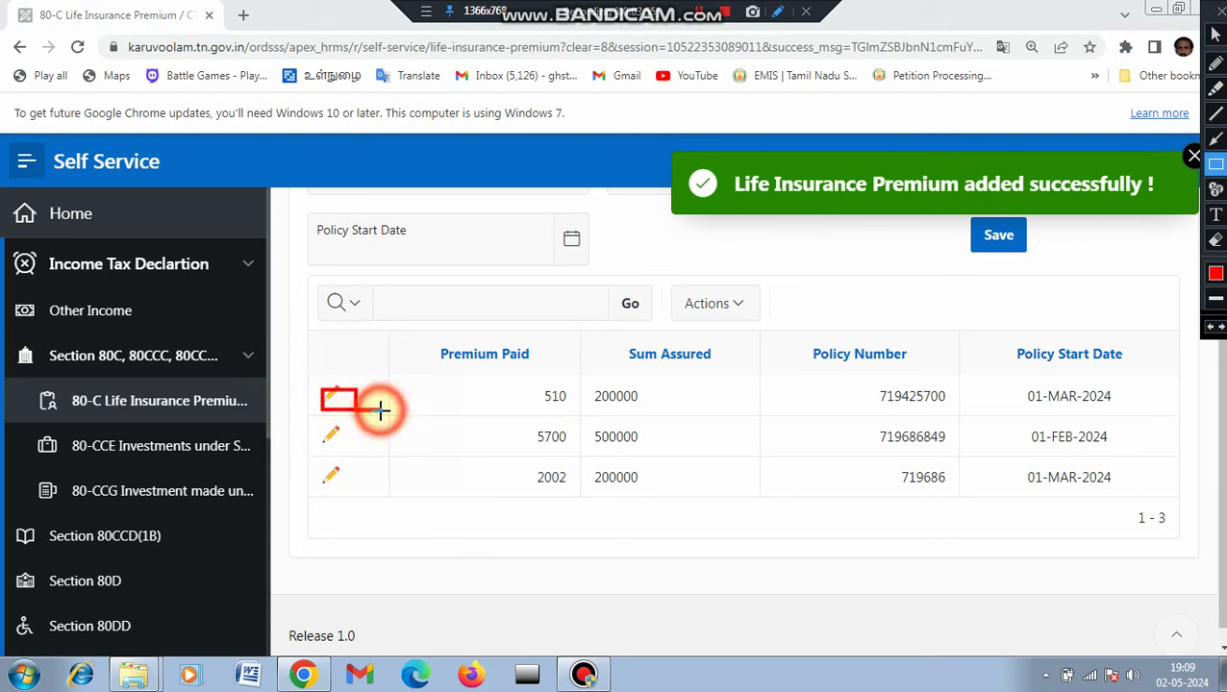
{"action": "left_click", "coordinate": [1220, 12]}
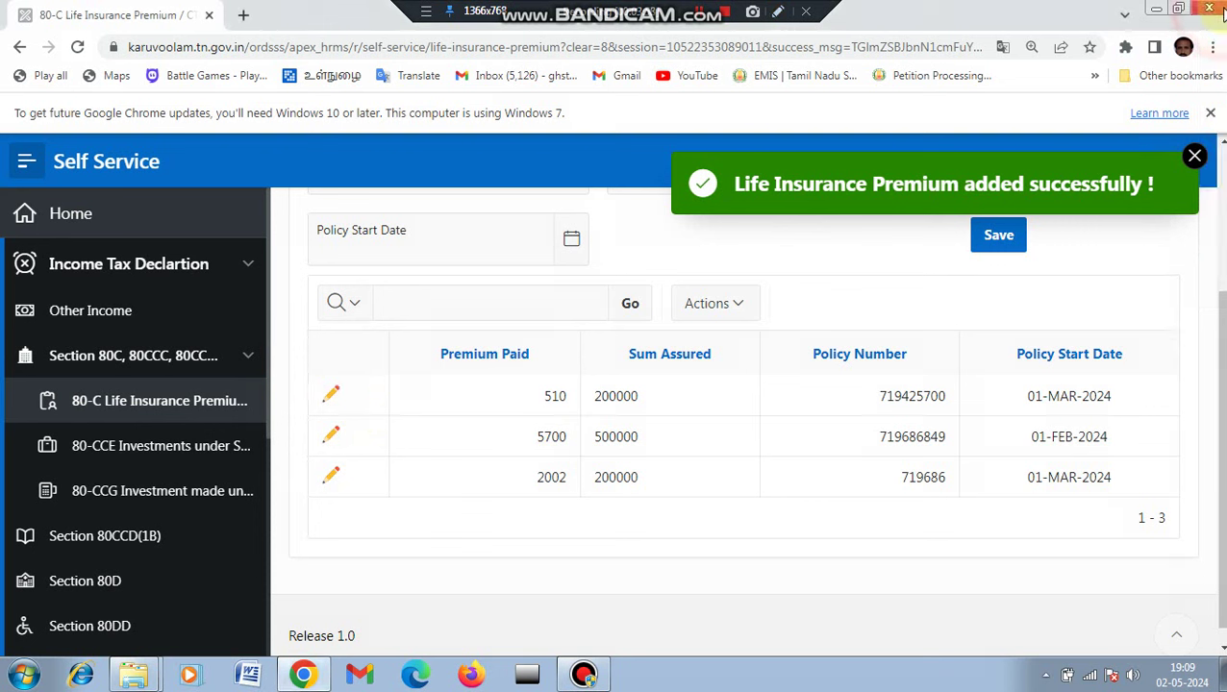
Edit the third policy row, change Premium Paid to 2500, and update it
{"action": "left_click", "coordinate": [332, 478]}
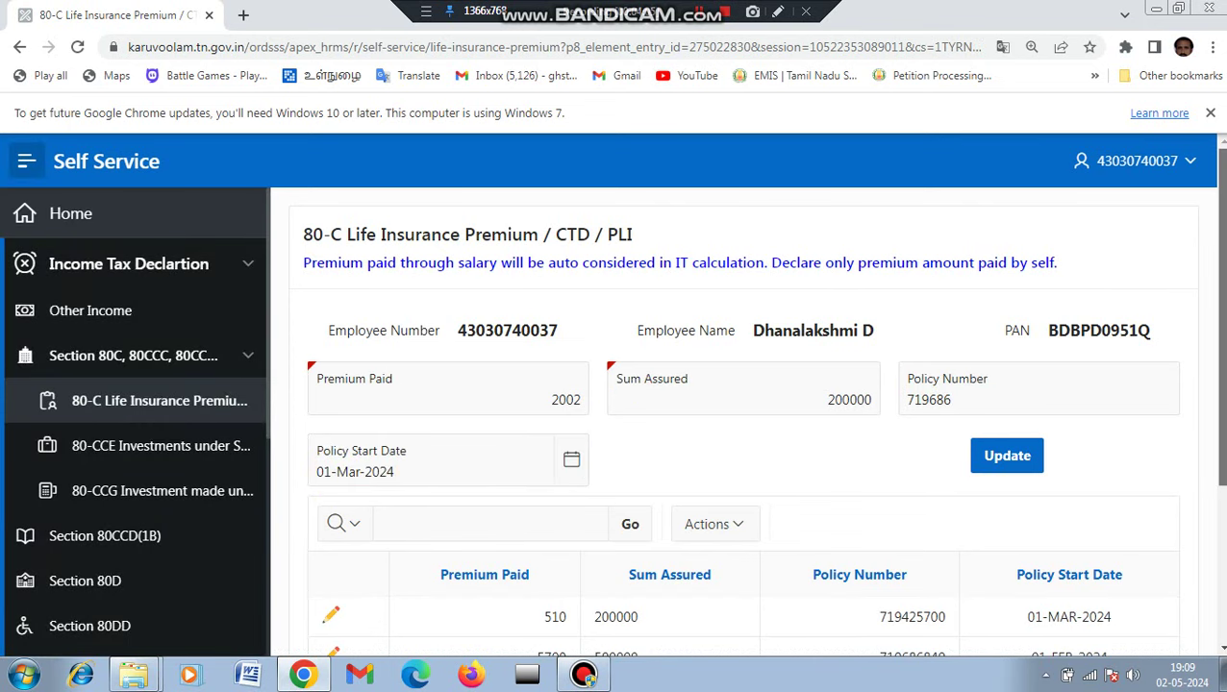
{"action": "scroll", "coordinate": [755, 419], "scroll_direction": "down", "scroll_amount": 2}
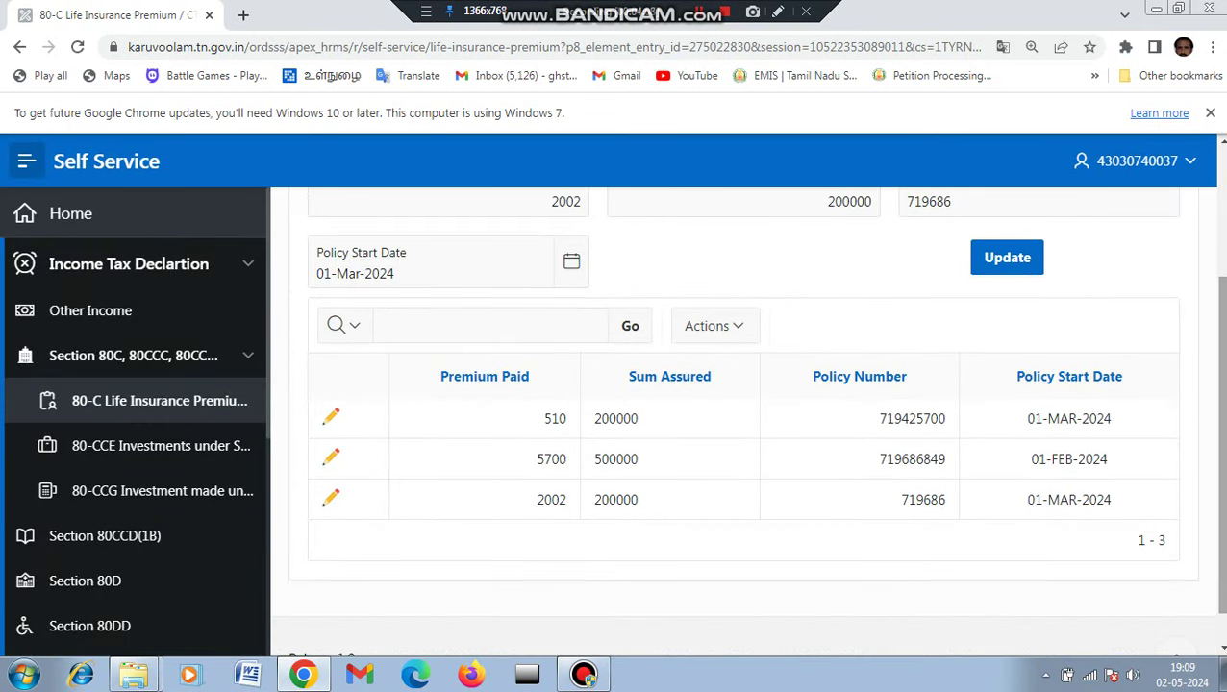
{"action": "left_click", "coordinate": [333, 502]}
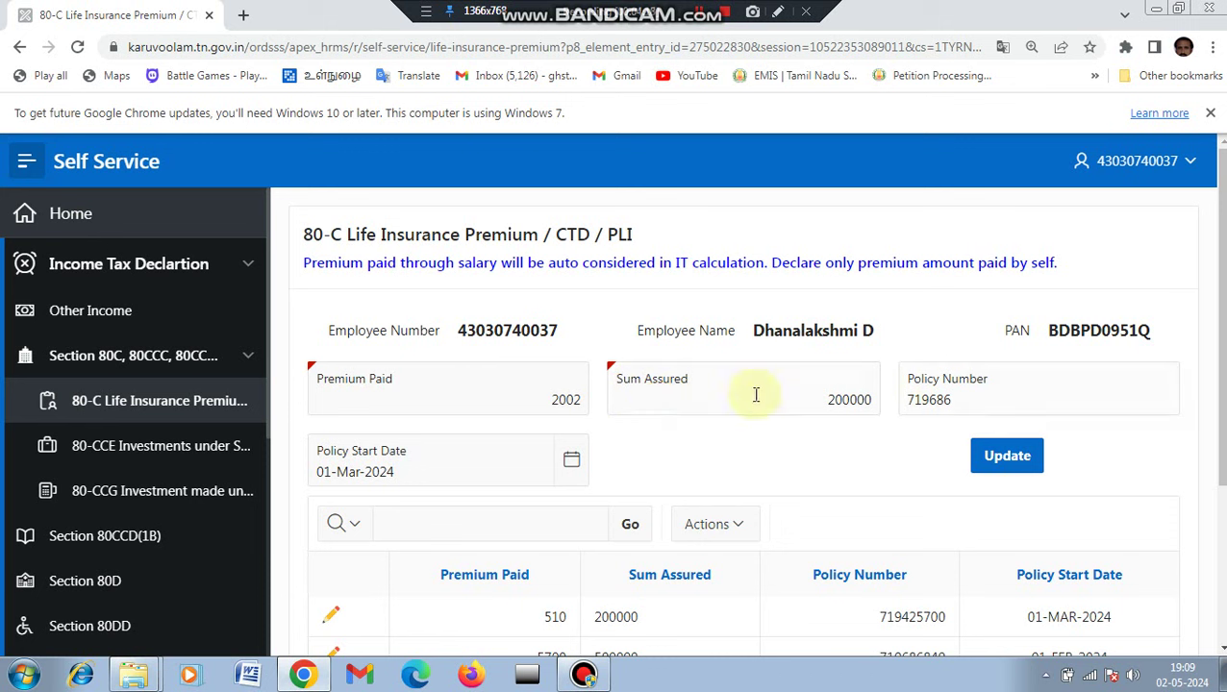
{"action": "left_click", "coordinate": [577, 399]}
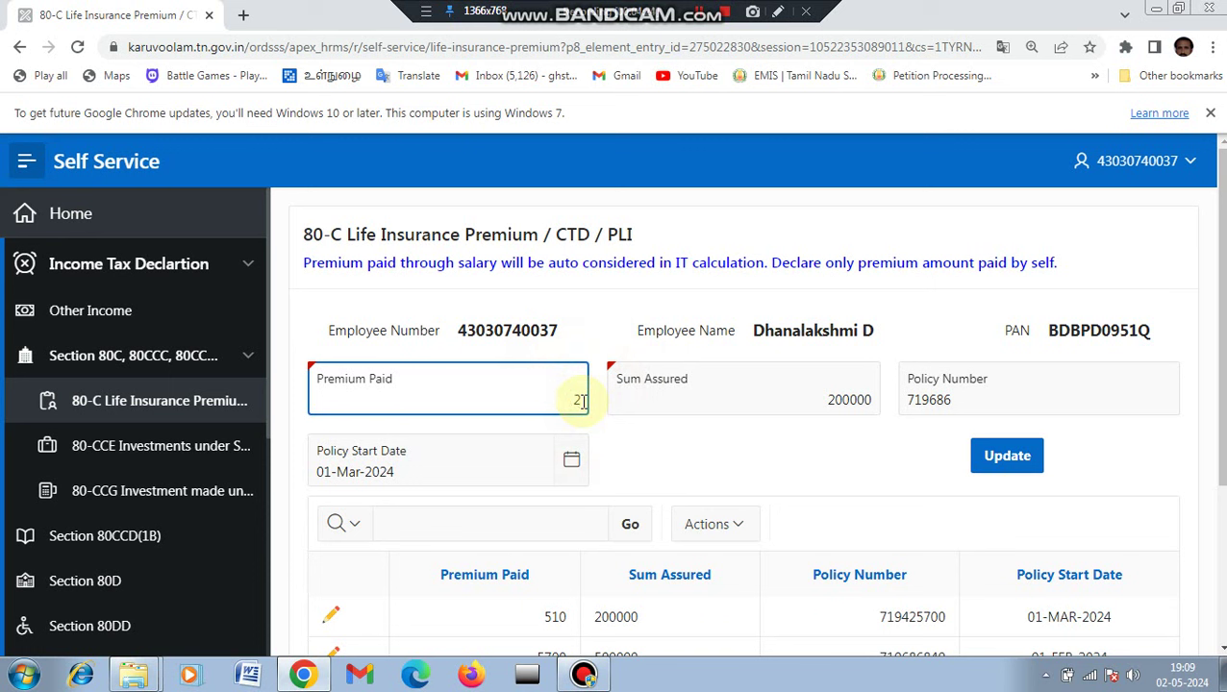
{"action": "type", "text": "500"}
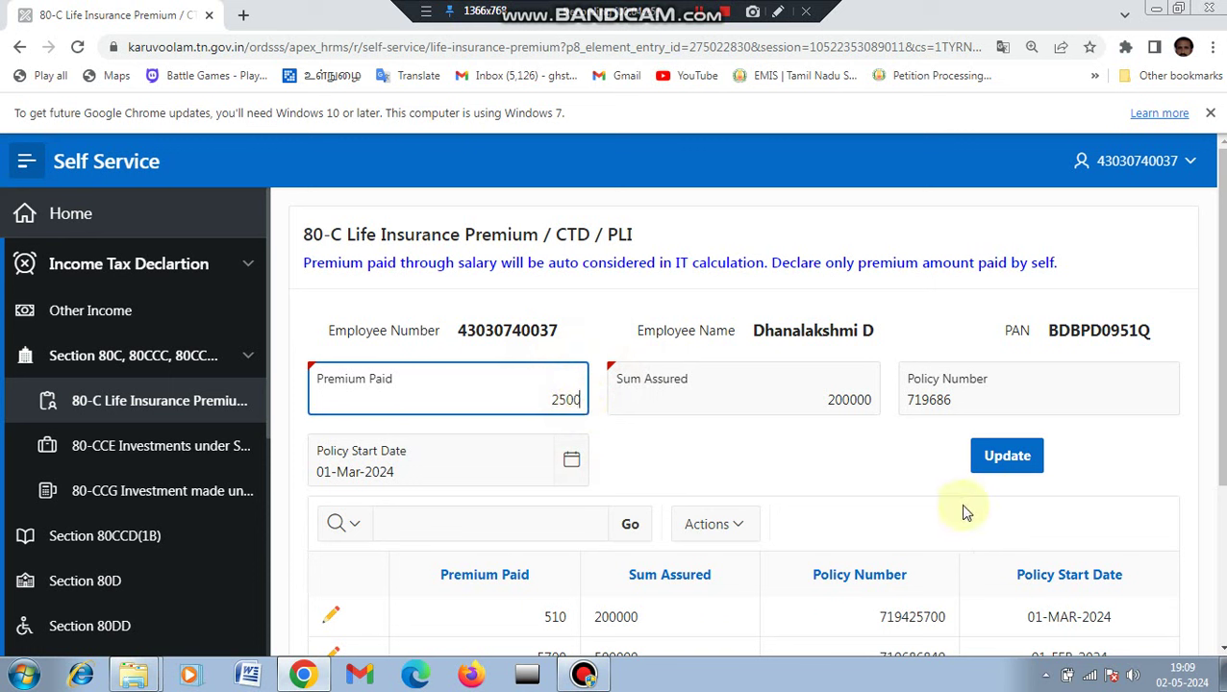
{"action": "left_click", "coordinate": [1000, 466]}
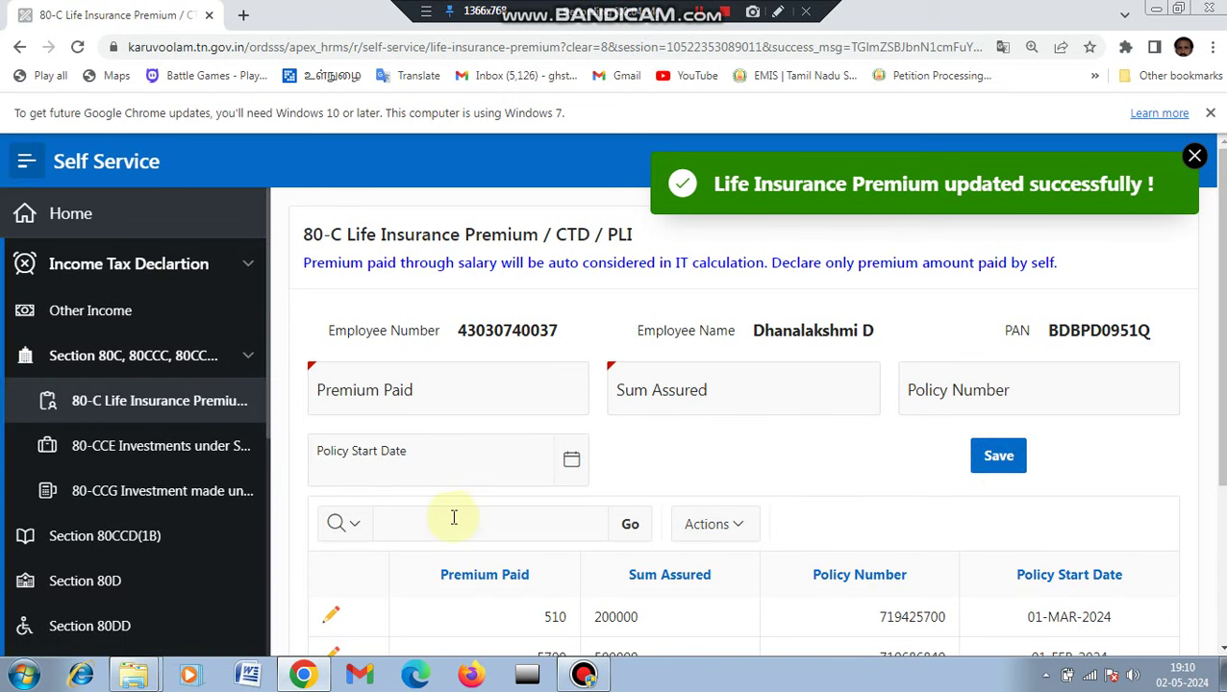
Save a Section 80CCD(1B) National Pension Scheme deduction of 500000
{"action": "left_click", "coordinate": [147, 543]}
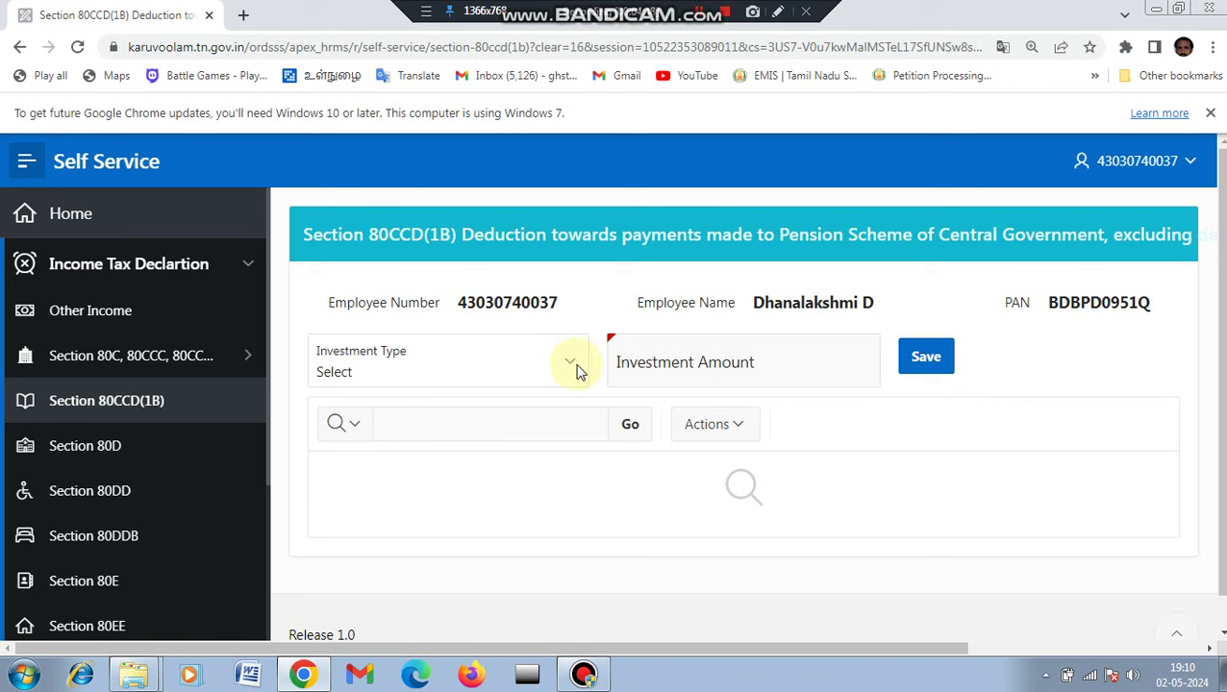
{"action": "left_click", "coordinate": [570, 370]}
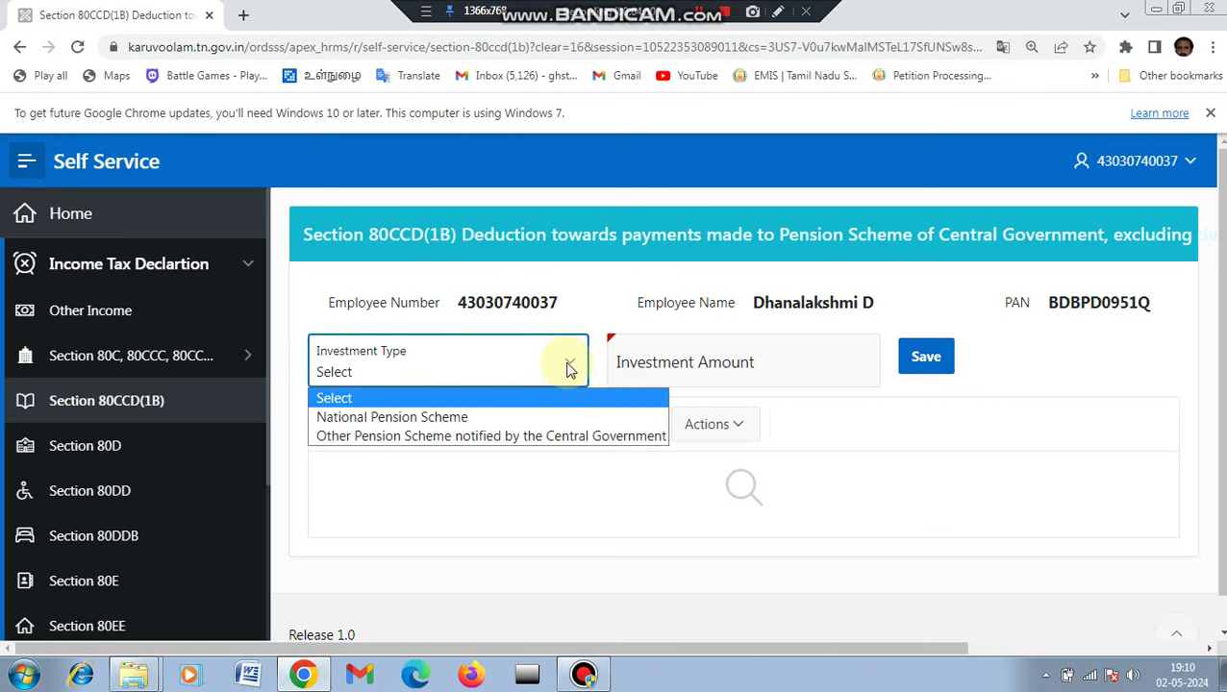
{"action": "left_click", "coordinate": [545, 415]}
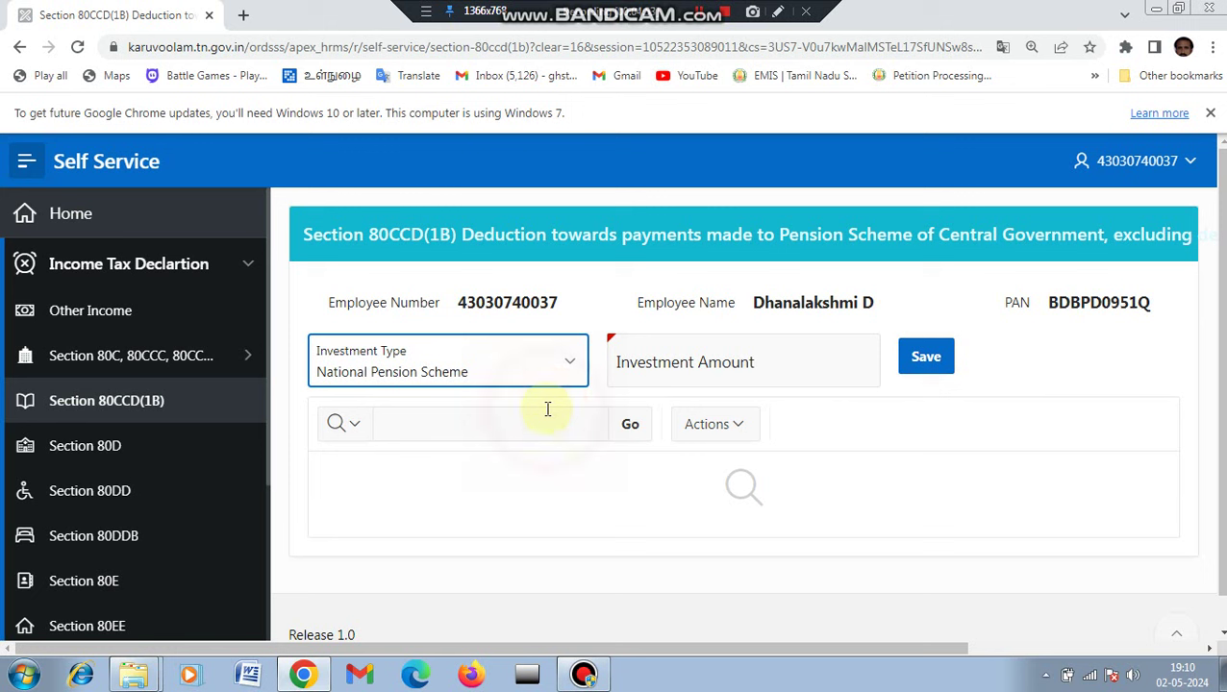
{"action": "left_click", "coordinate": [767, 377]}
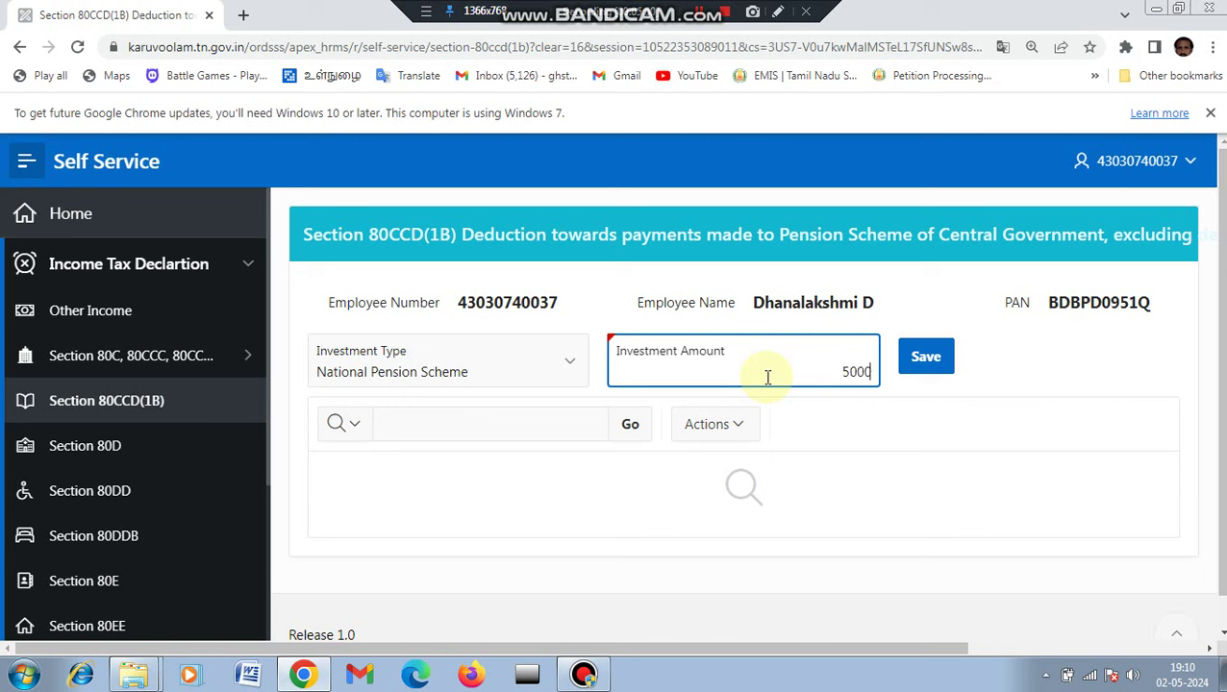
{"action": "left_click", "coordinate": [923, 363]}
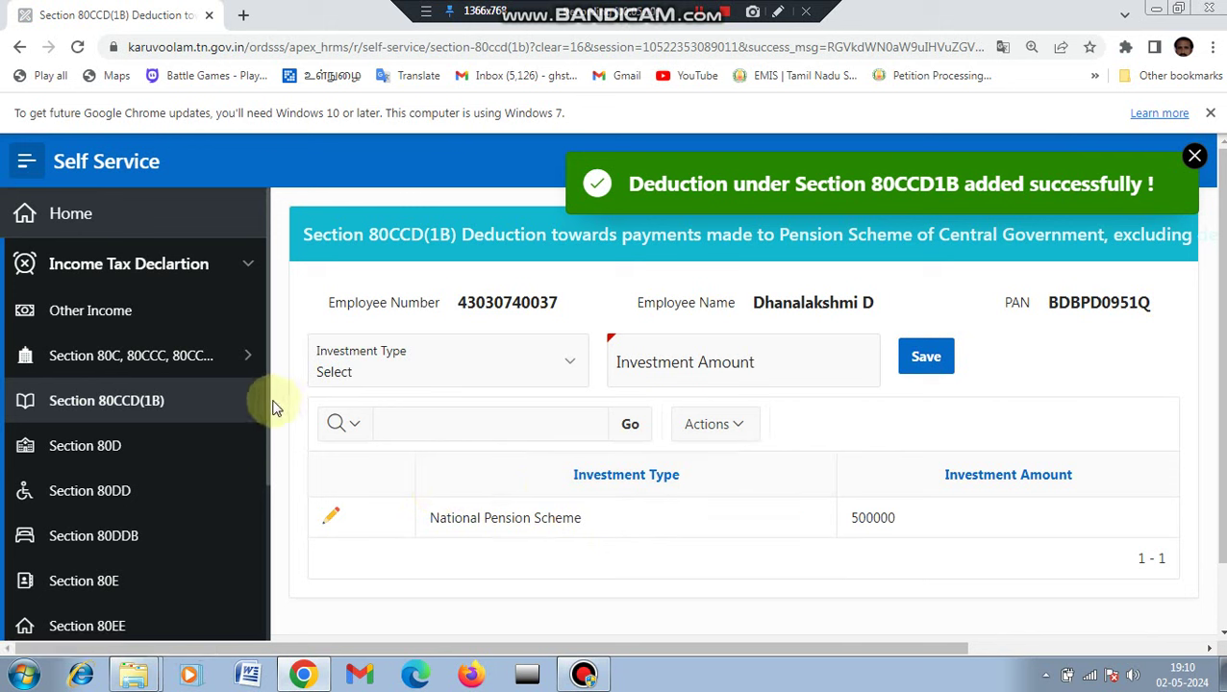
{"action": "left_click_drag", "start_coordinate": [266, 395], "coordinate": [265, 444]}
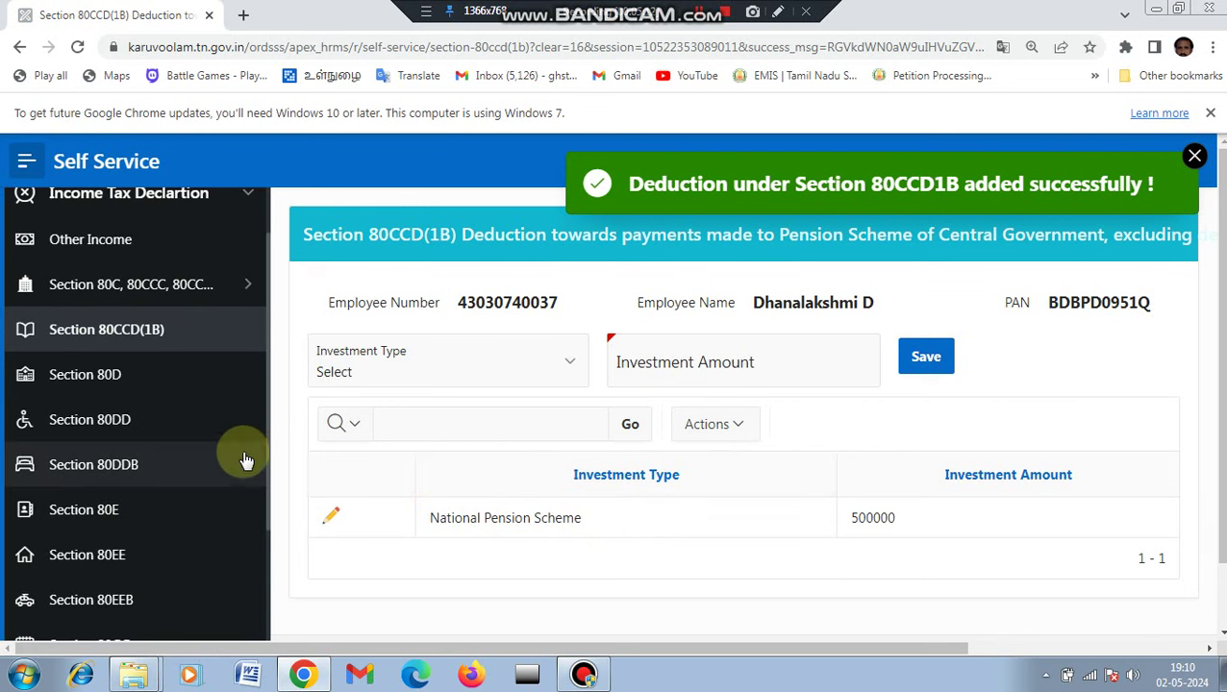
{"action": "left_click", "coordinate": [158, 433]}
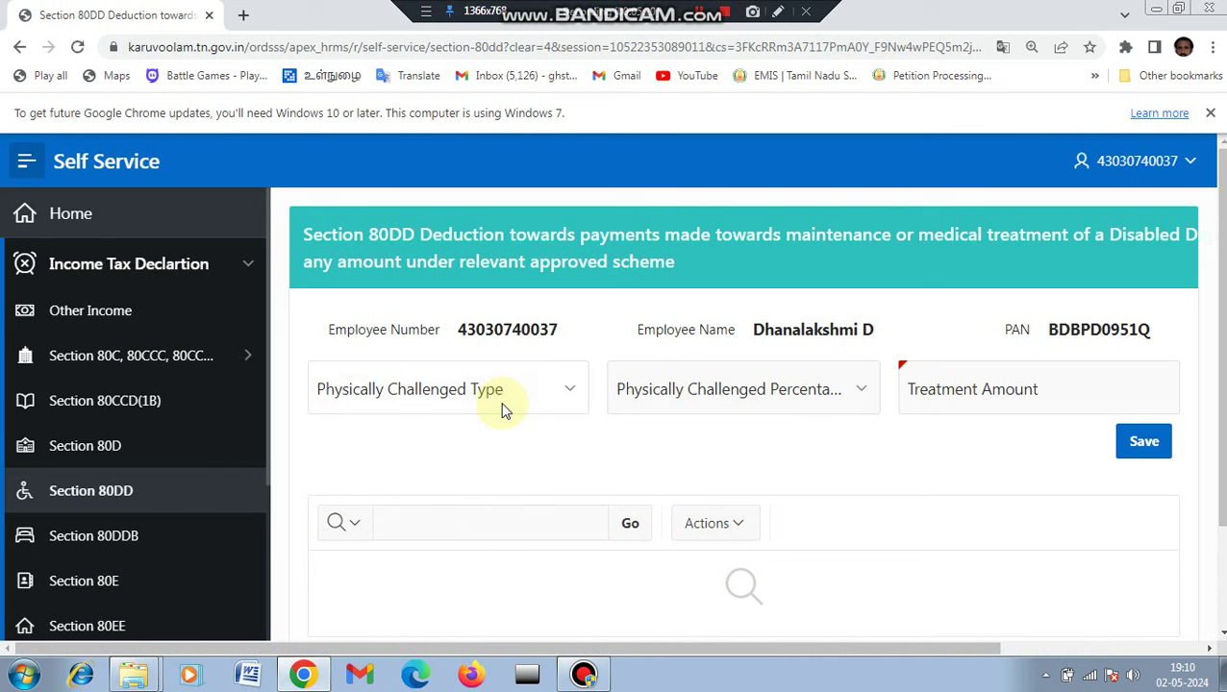
{"action": "left_click", "coordinate": [569, 396]}
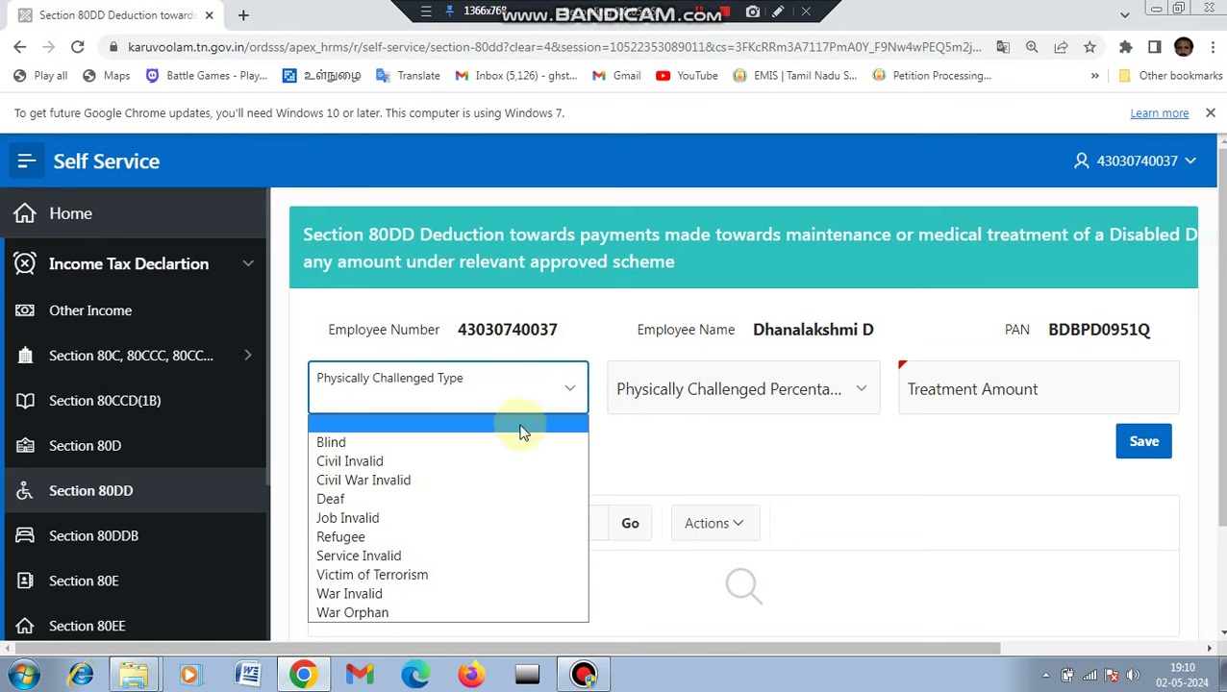
{"action": "left_click", "coordinate": [553, 389]}
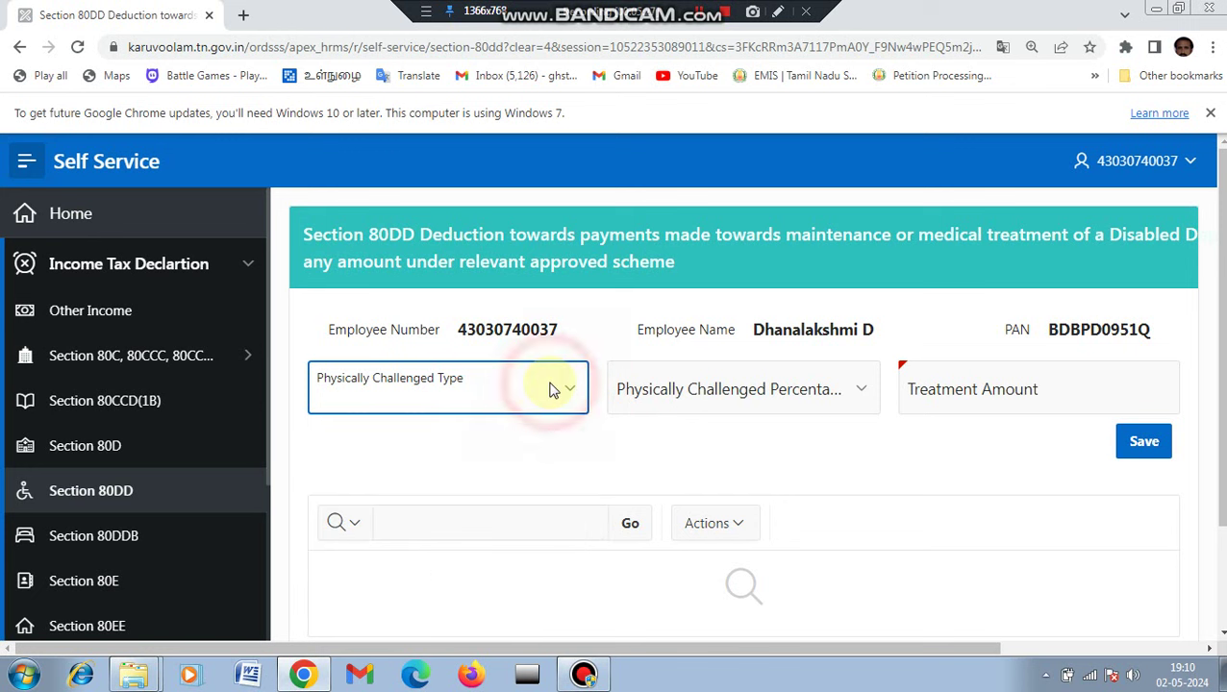
{"action": "left_click", "coordinate": [743, 398]}
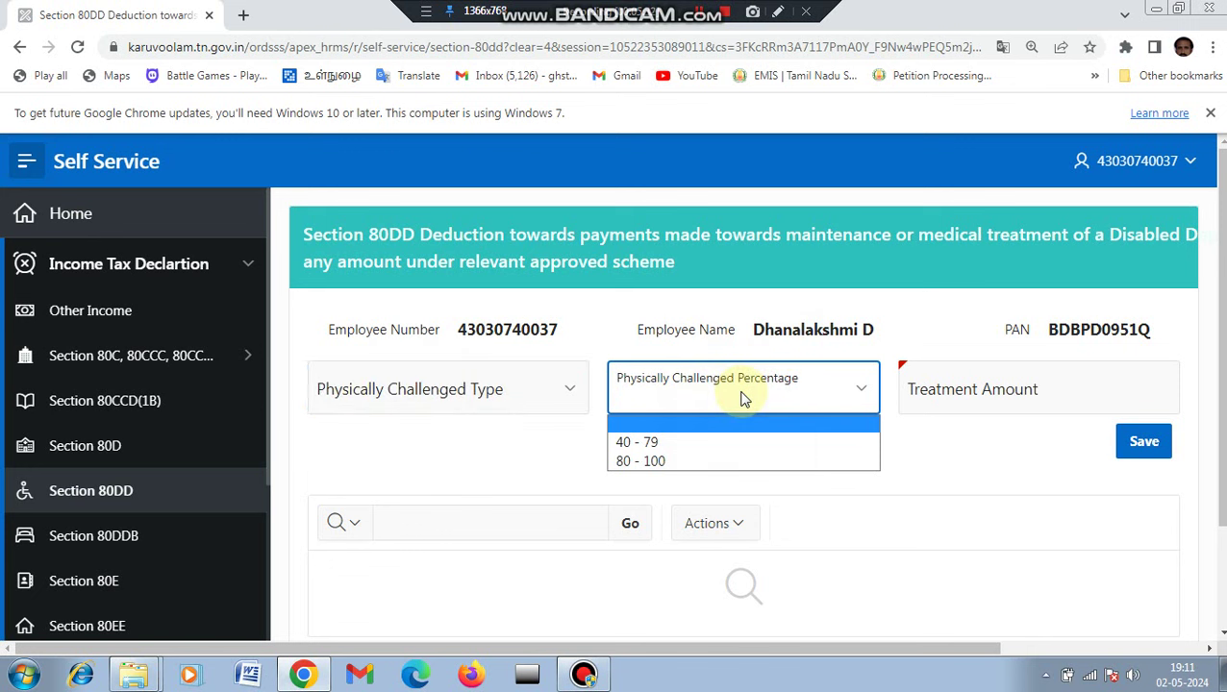
{"action": "left_click", "coordinate": [719, 463]}
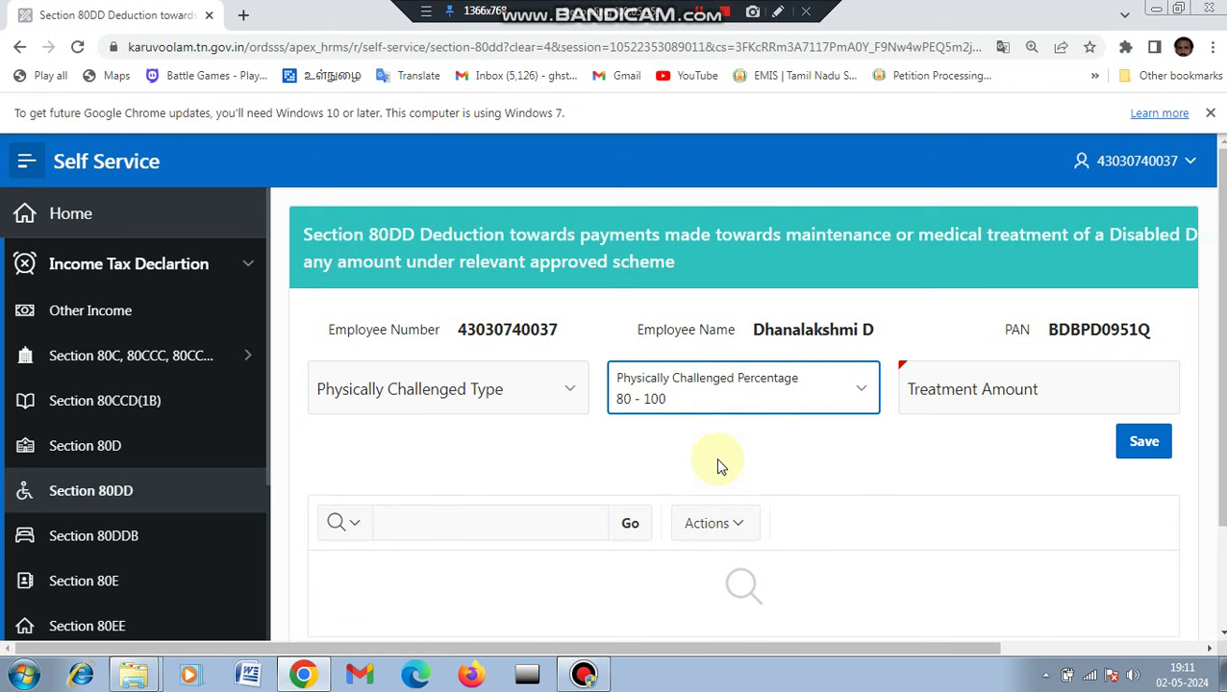
{"action": "left_click", "coordinate": [720, 397]}
{"action": "left_click", "coordinate": [731, 393]}
{"action": "left_click", "coordinate": [774, 379]}
{"action": "left_click", "coordinate": [736, 428]}
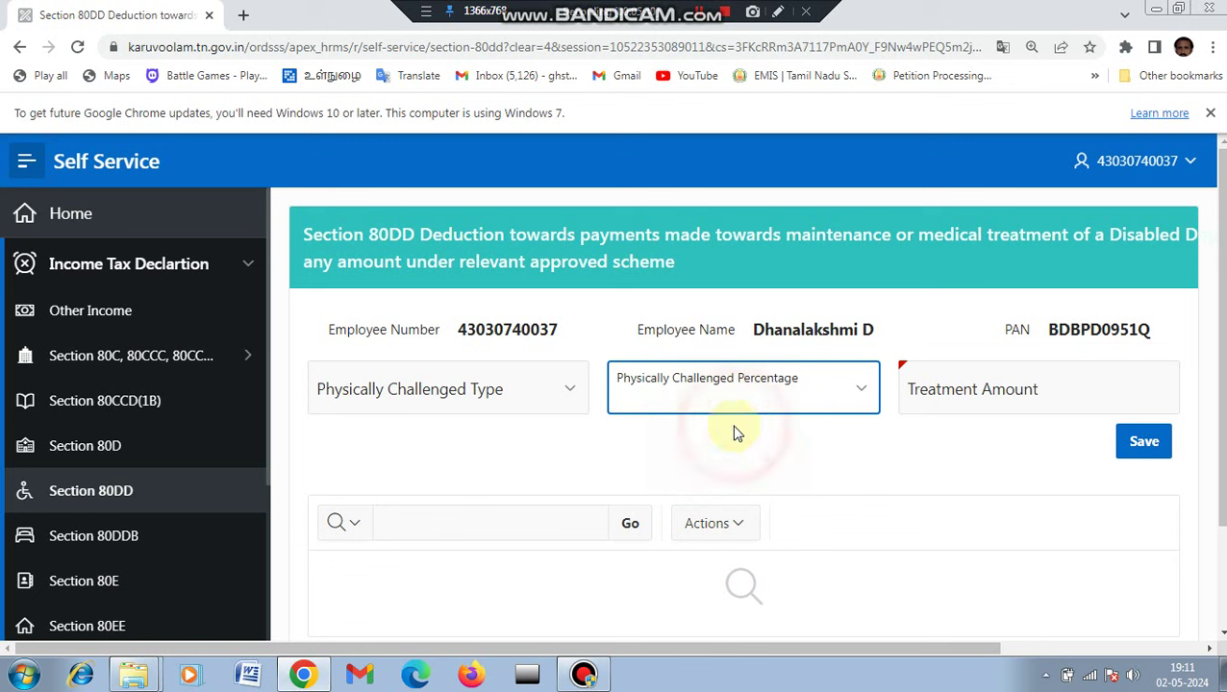
{"action": "left_click", "coordinate": [922, 392]}
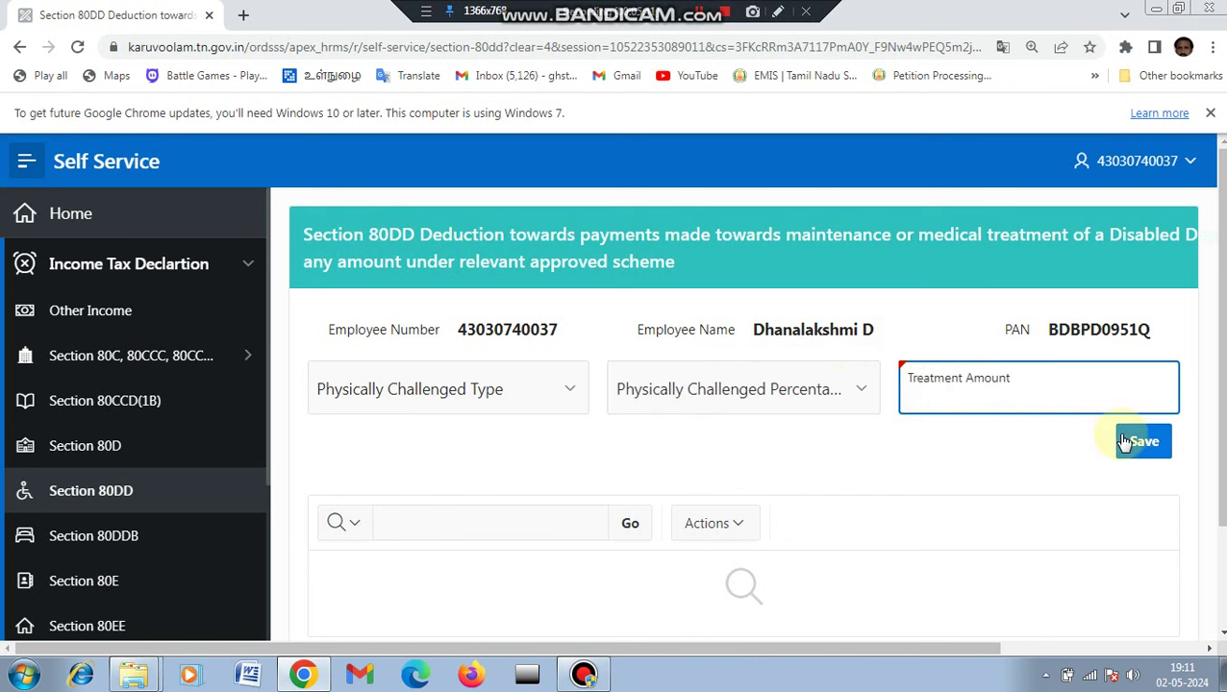
{"action": "left_click", "coordinate": [125, 505]}
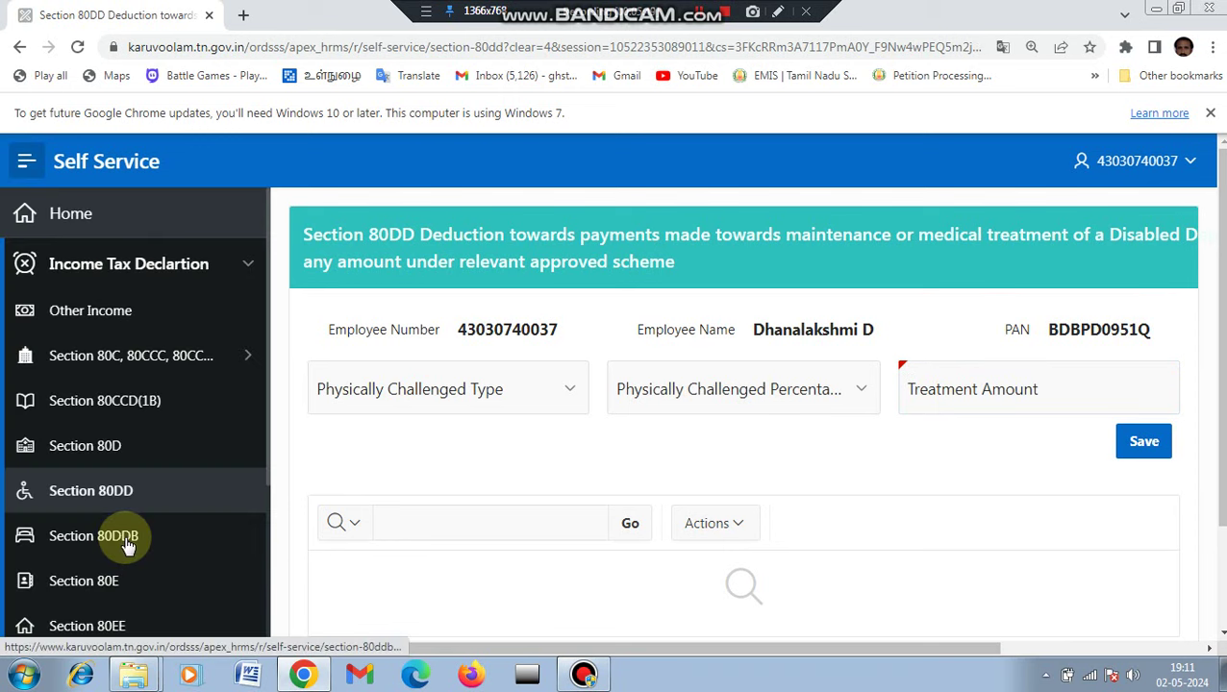
{"action": "scroll", "coordinate": [1210, 308], "scroll_direction": "down", "scroll_amount": 1}
{"action": "scroll", "coordinate": [1208, 391], "scroll_direction": "down", "scroll_amount": 1}
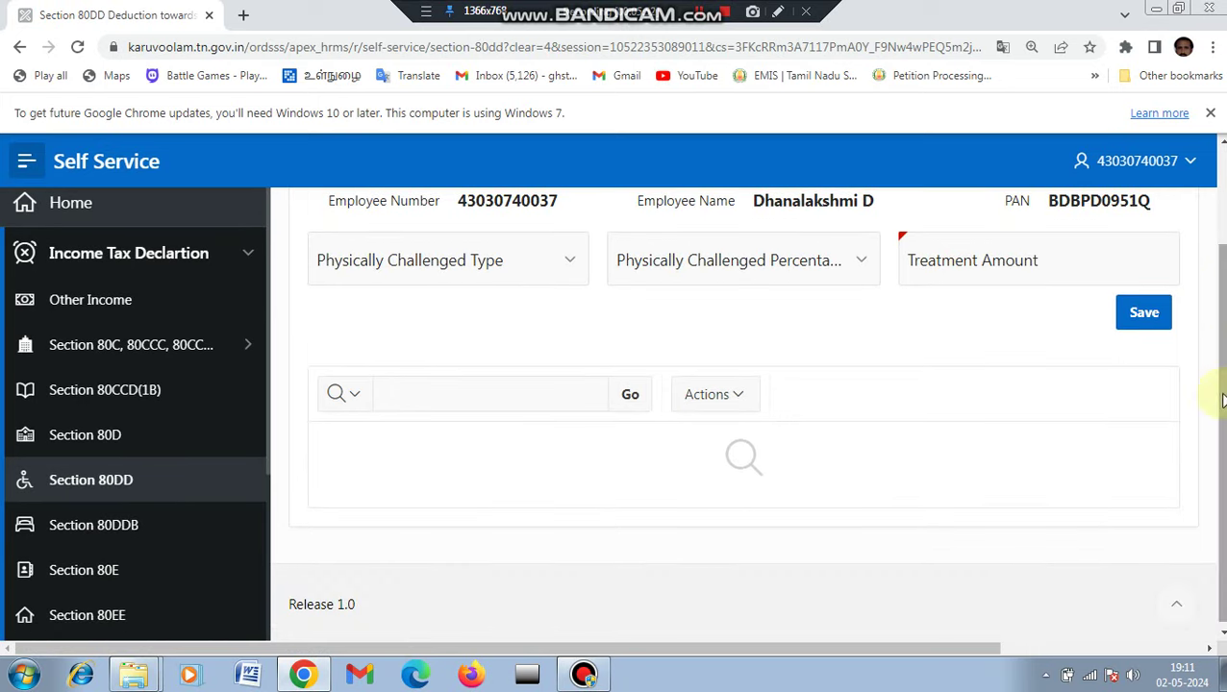
Bring up the Section 80E higher education loan form, leaving its repayment field empty
{"action": "left_click", "coordinate": [95, 582]}
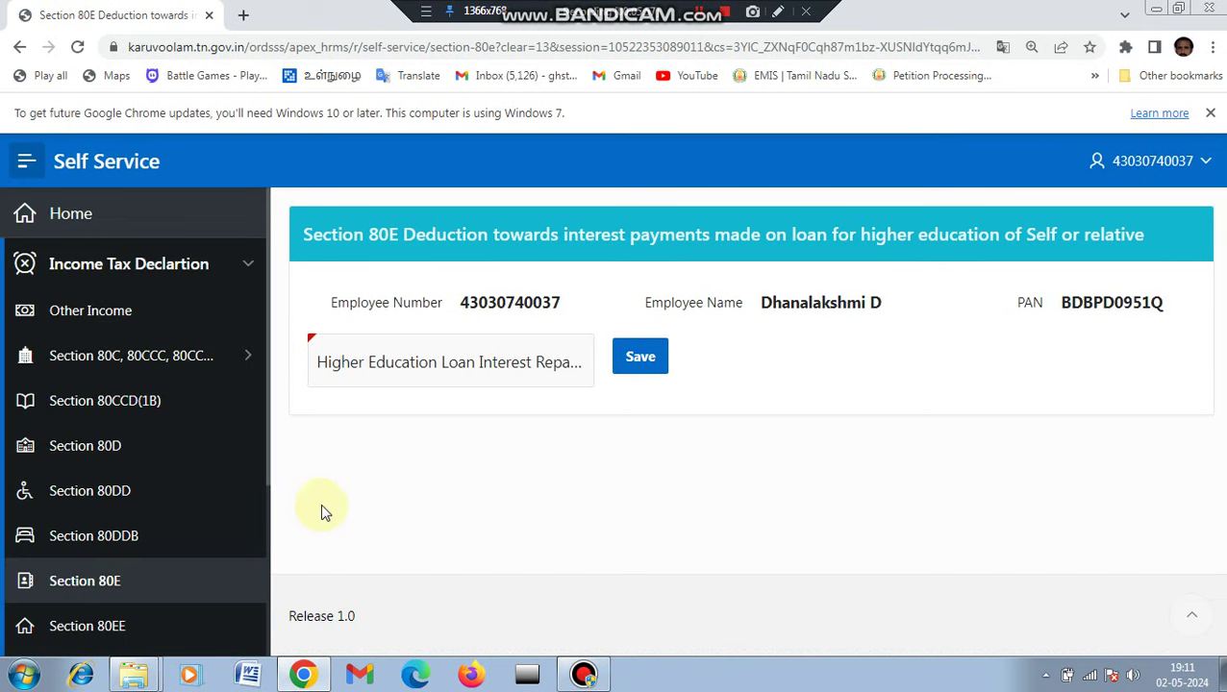
{"action": "left_click", "coordinate": [566, 361]}
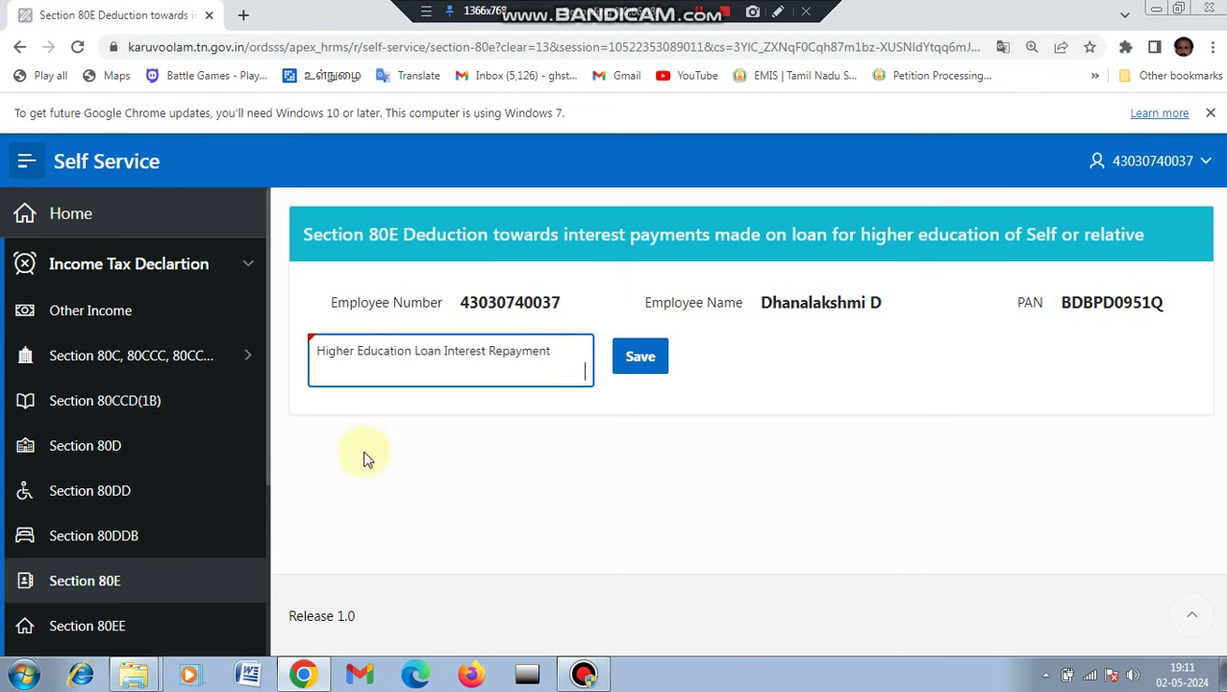
{"action": "left_click_drag", "start_coordinate": [265, 438], "coordinate": [266, 608]}
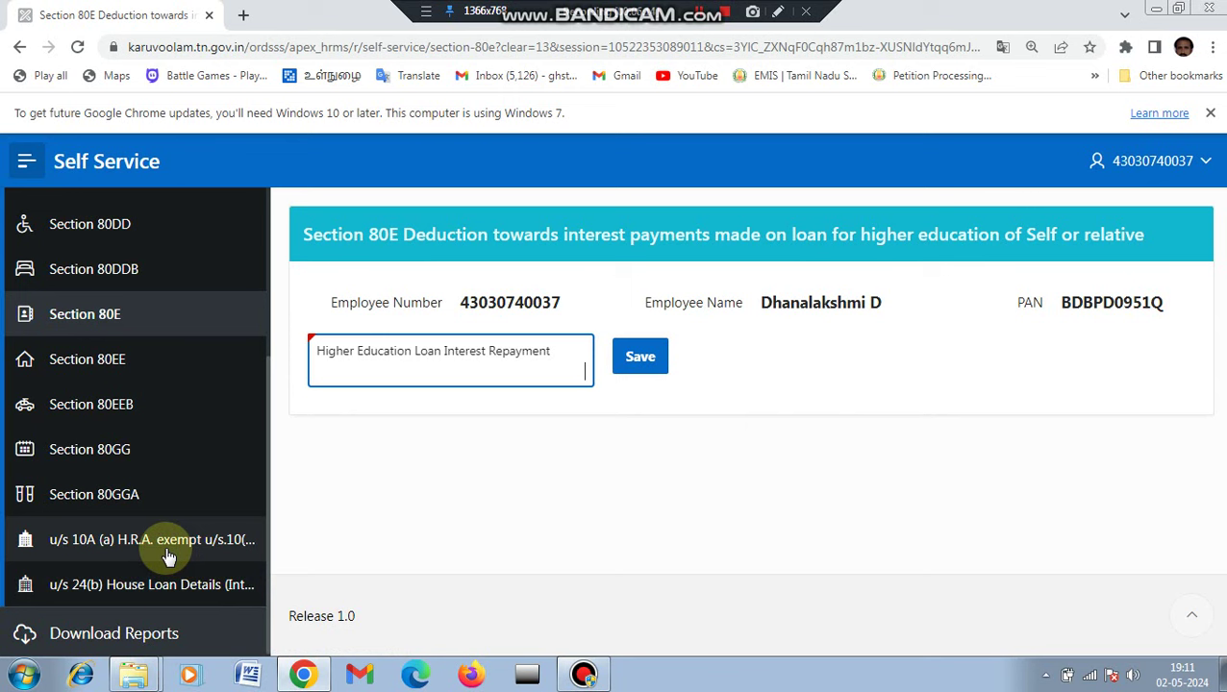
Start the u/s 24(b) house loan form: Self Occupied, address TIRUVALLUR, loan sanctioned amount
{"action": "left_click", "coordinate": [164, 584]}
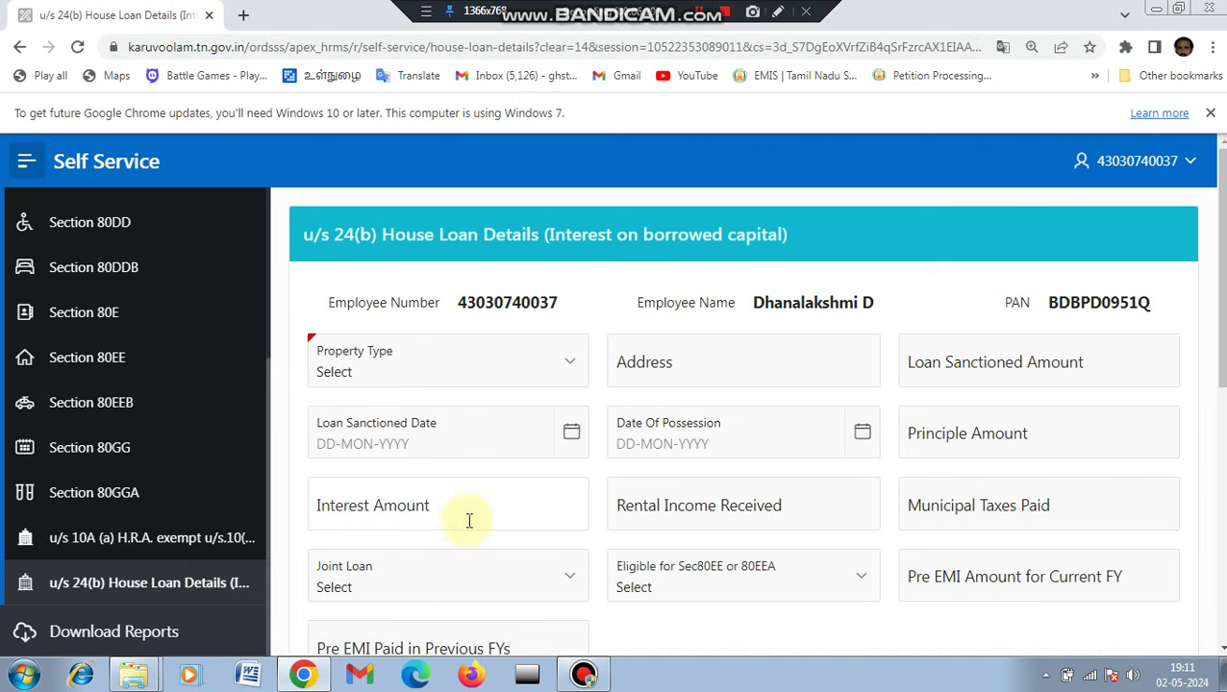
{"action": "left_click", "coordinate": [571, 363]}
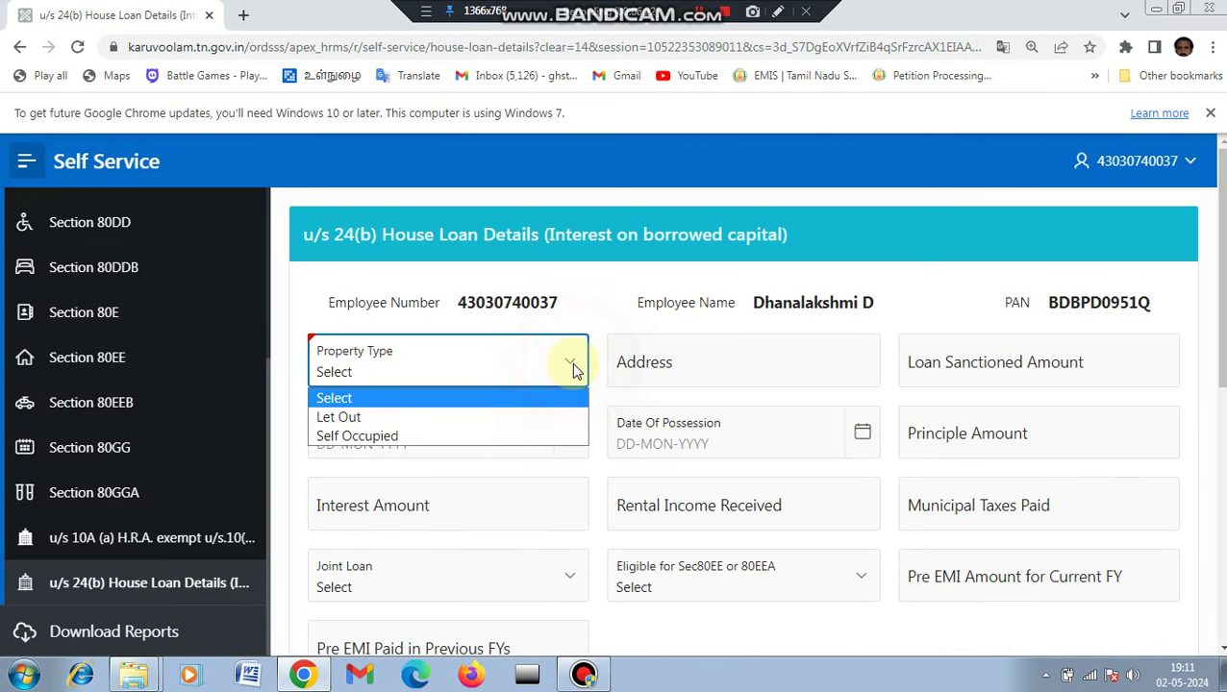
{"action": "left_click", "coordinate": [490, 450]}
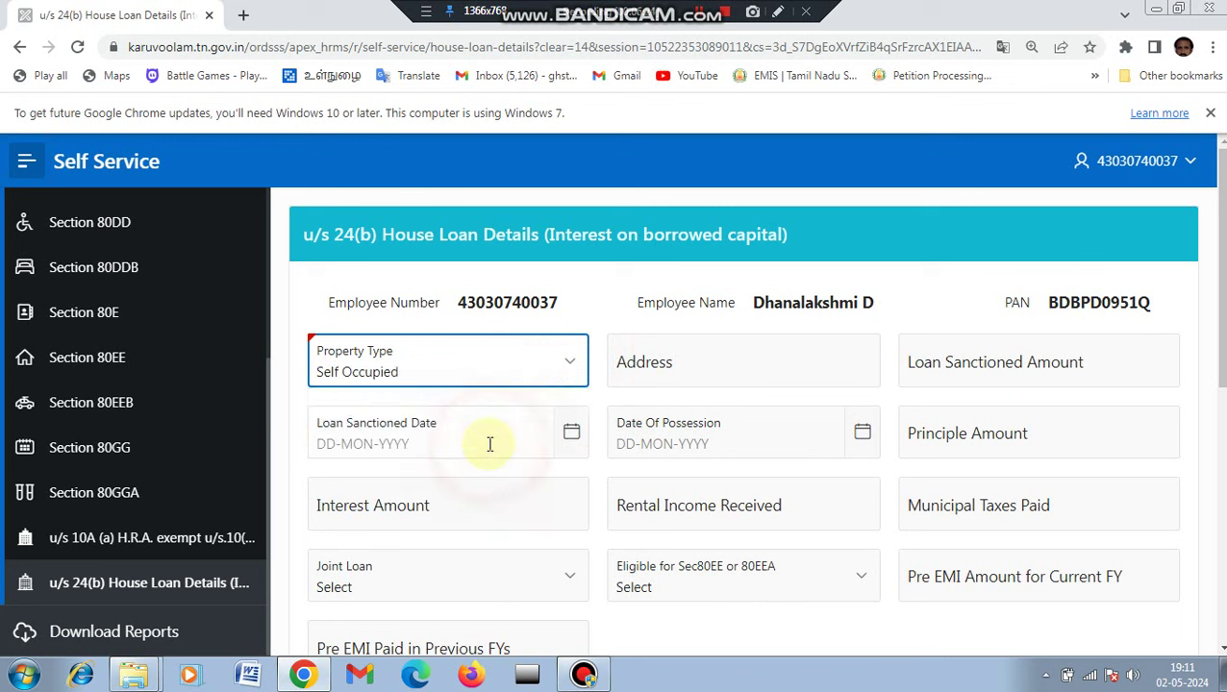
{"action": "left_click", "coordinate": [630, 366]}
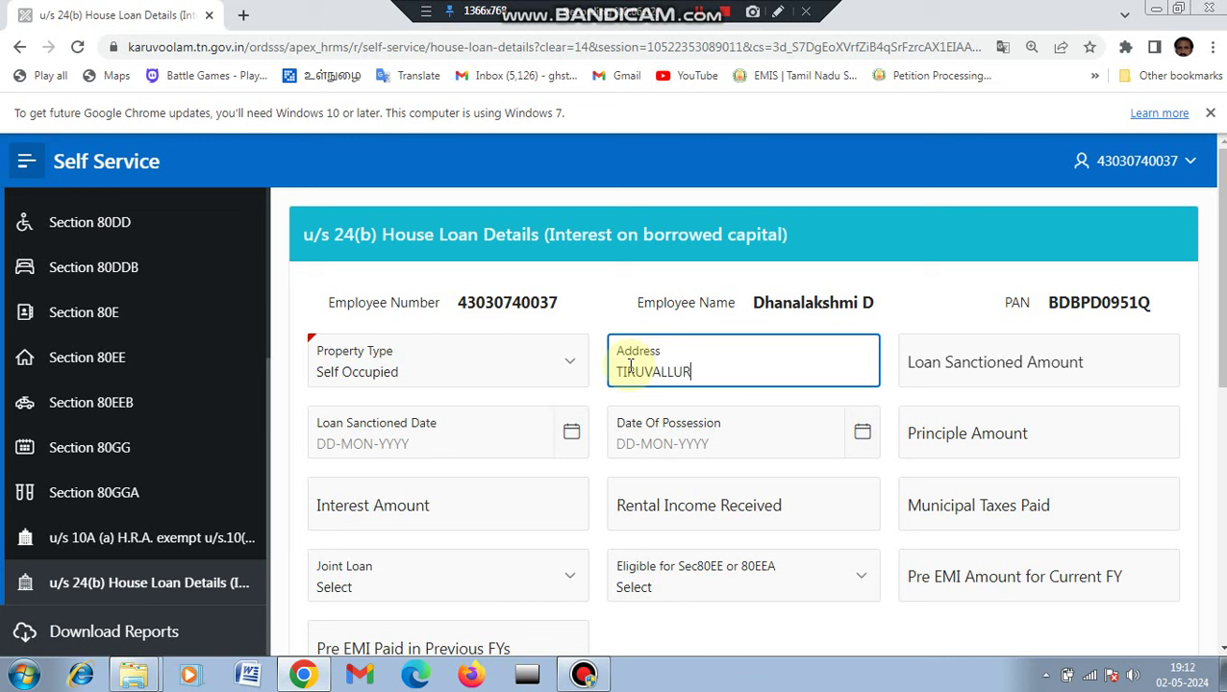
{"action": "left_click", "coordinate": [951, 366]}
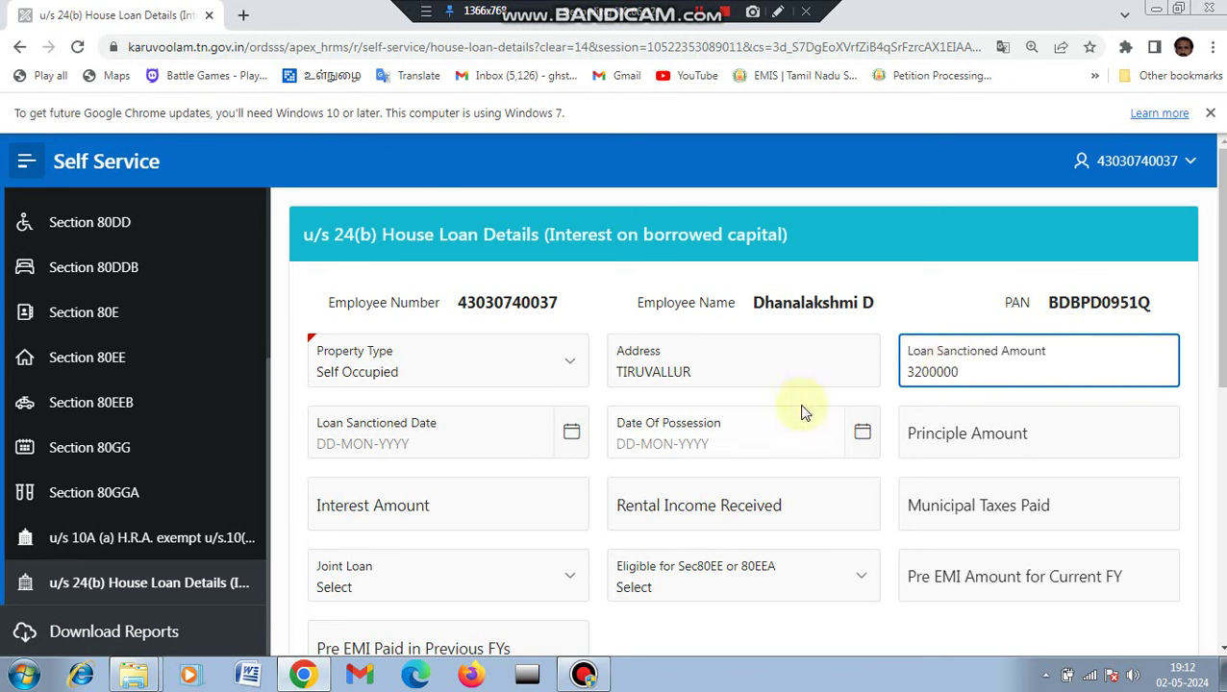
Set both the loan sanctioned date and possession date to 01-Mar-2024
{"action": "left_click", "coordinate": [574, 443]}
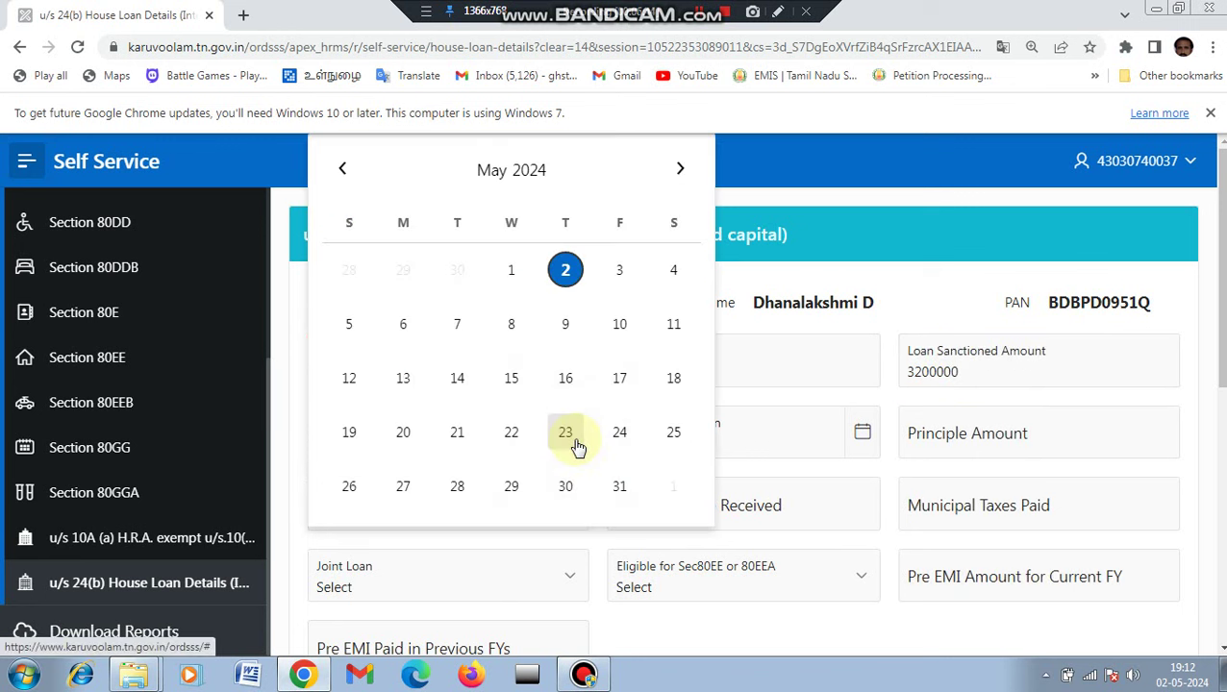
{"action": "left_click", "coordinate": [343, 170]}
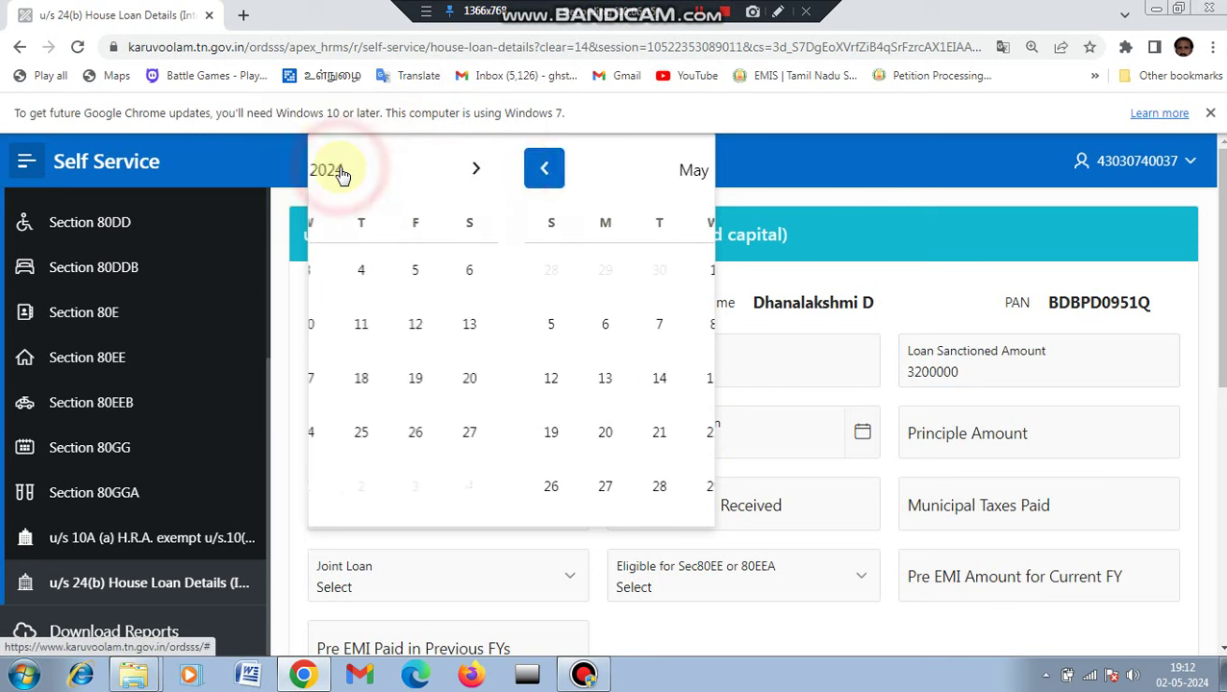
{"action": "left_click", "coordinate": [342, 170]}
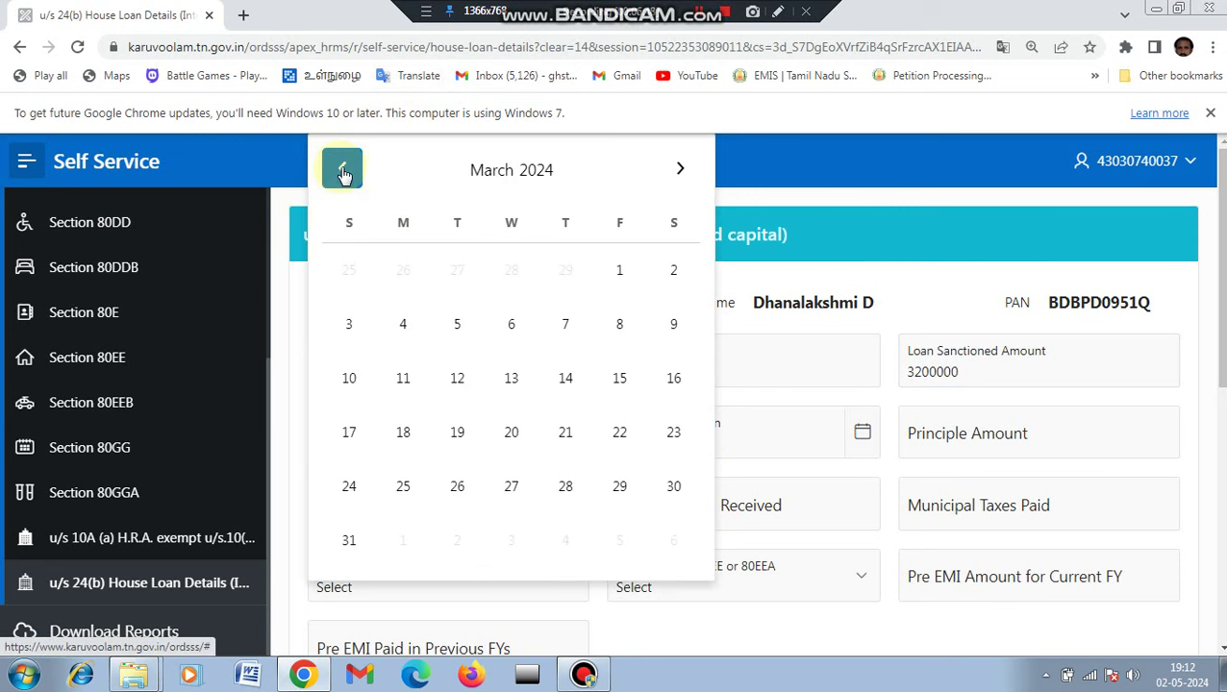
{"action": "left_click", "coordinate": [619, 277]}
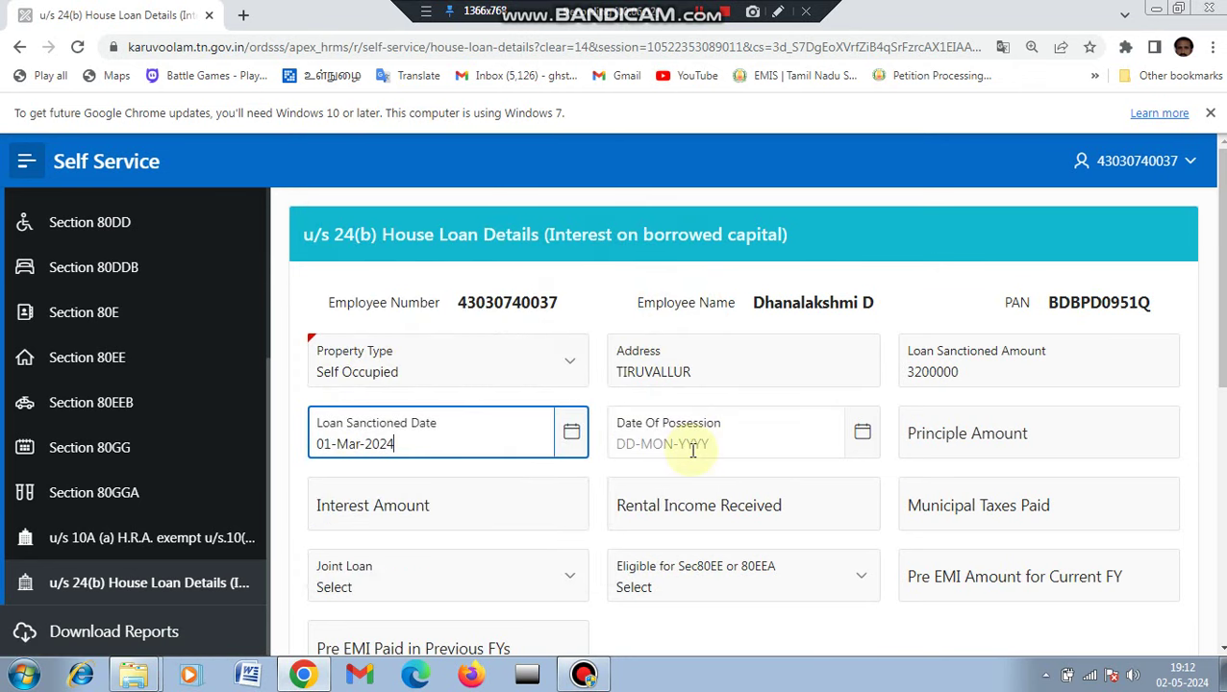
{"action": "left_click", "coordinate": [692, 449]}
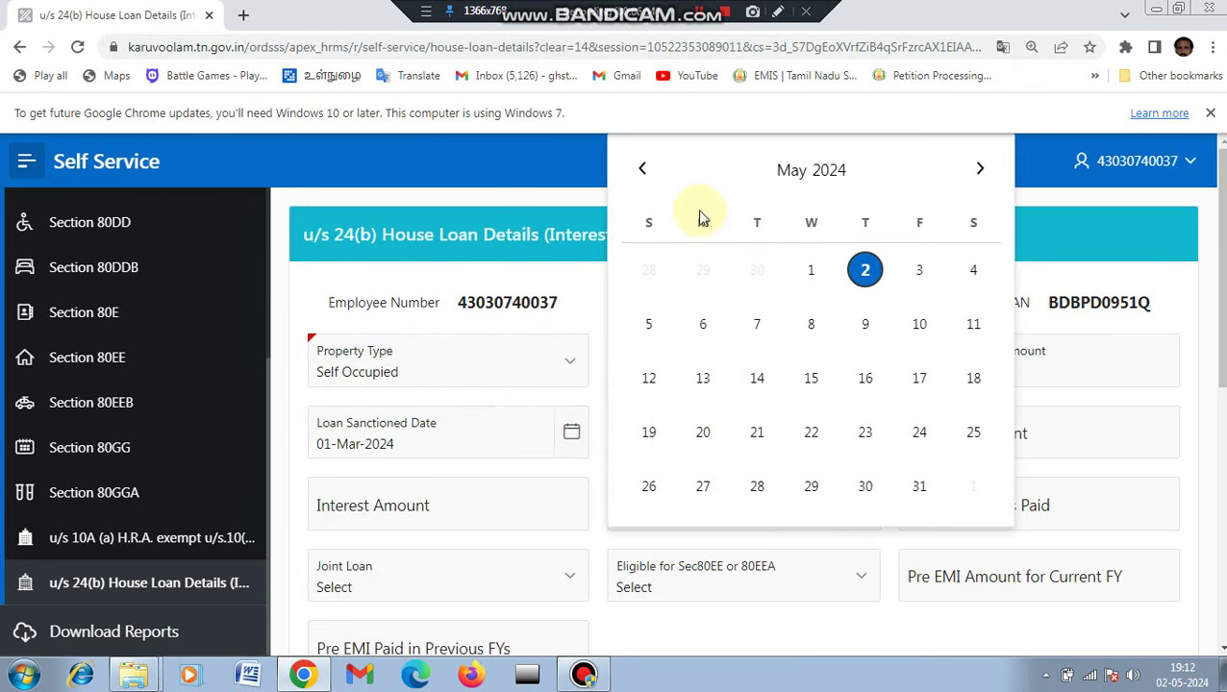
{"action": "left_click", "coordinate": [642, 169]}
{"action": "left_click", "coordinate": [642, 169]}
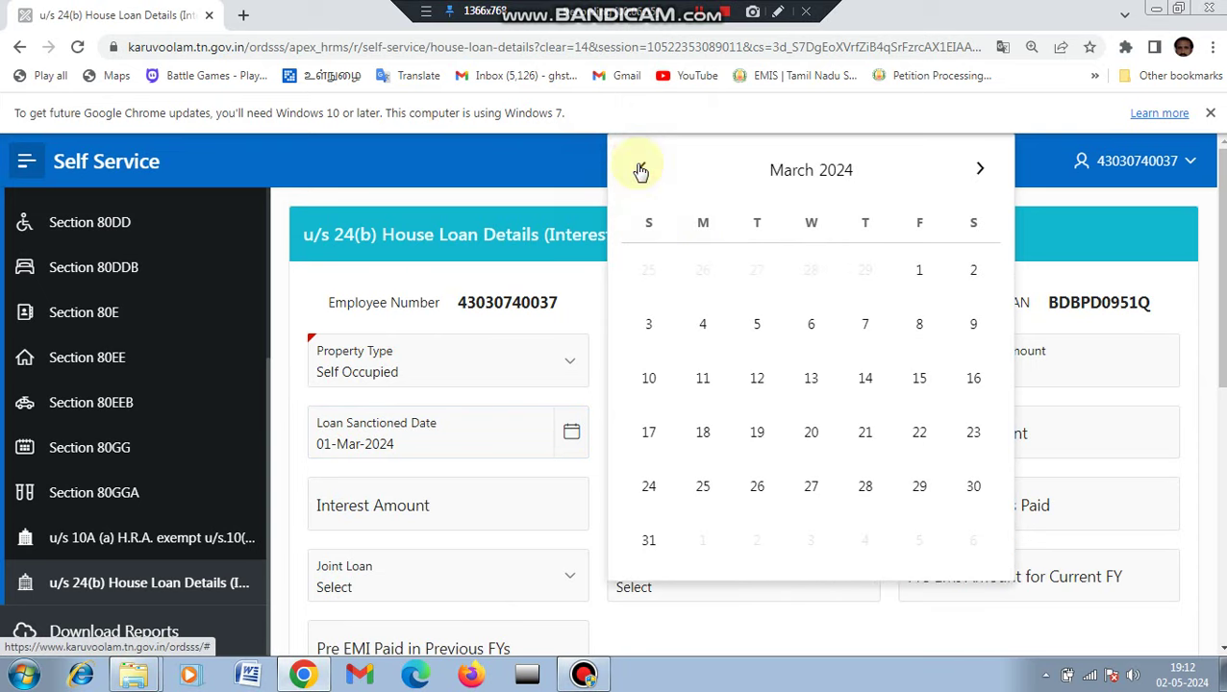
{"action": "left_click", "coordinate": [919, 270]}
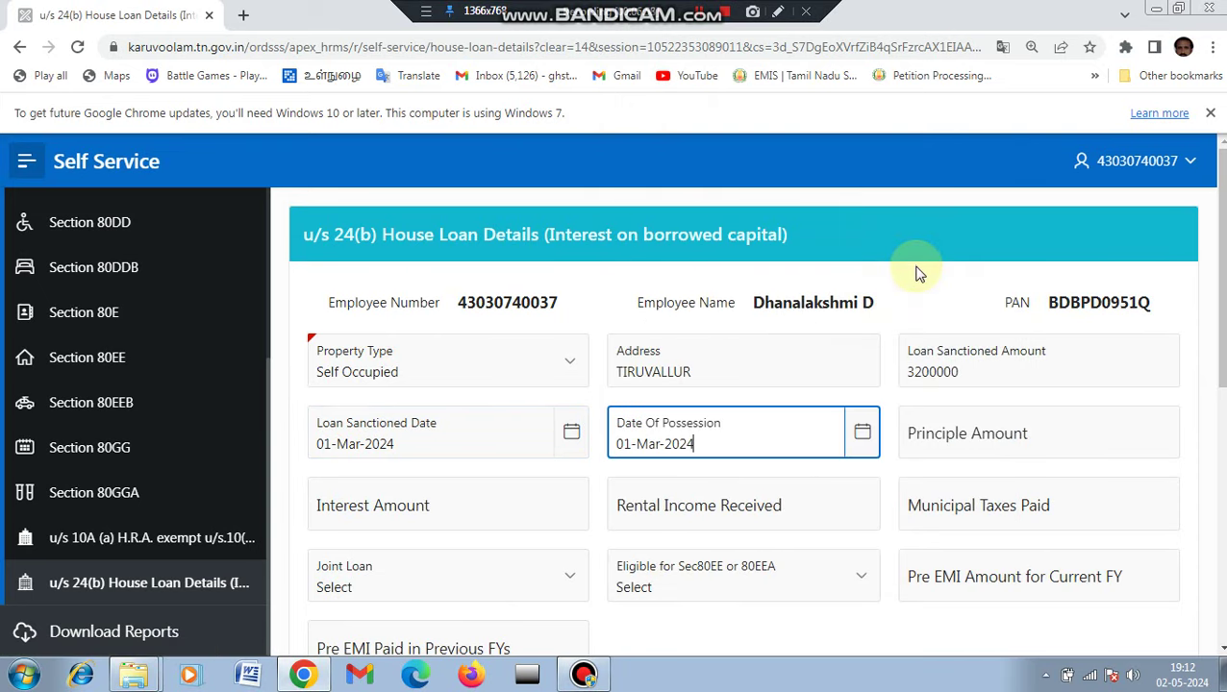
Enter principal 3200000, interest 200000 and rental income 26000
{"action": "left_click", "coordinate": [990, 450]}
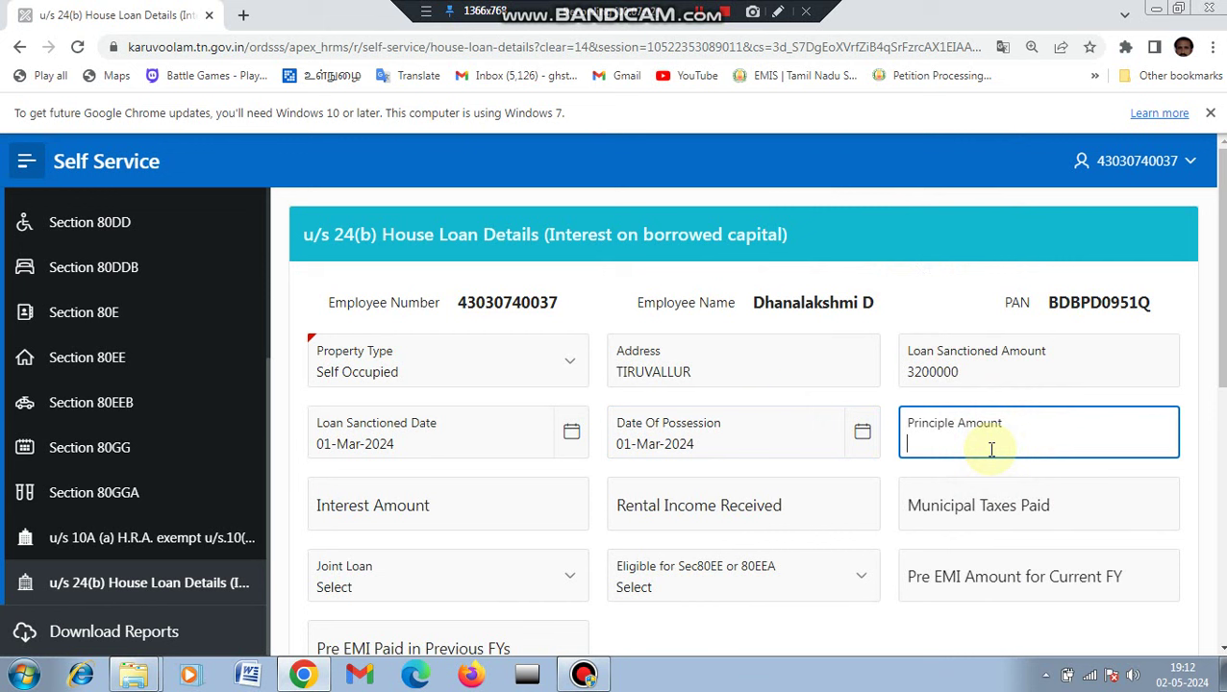
{"action": "type", "text": "3200000"}
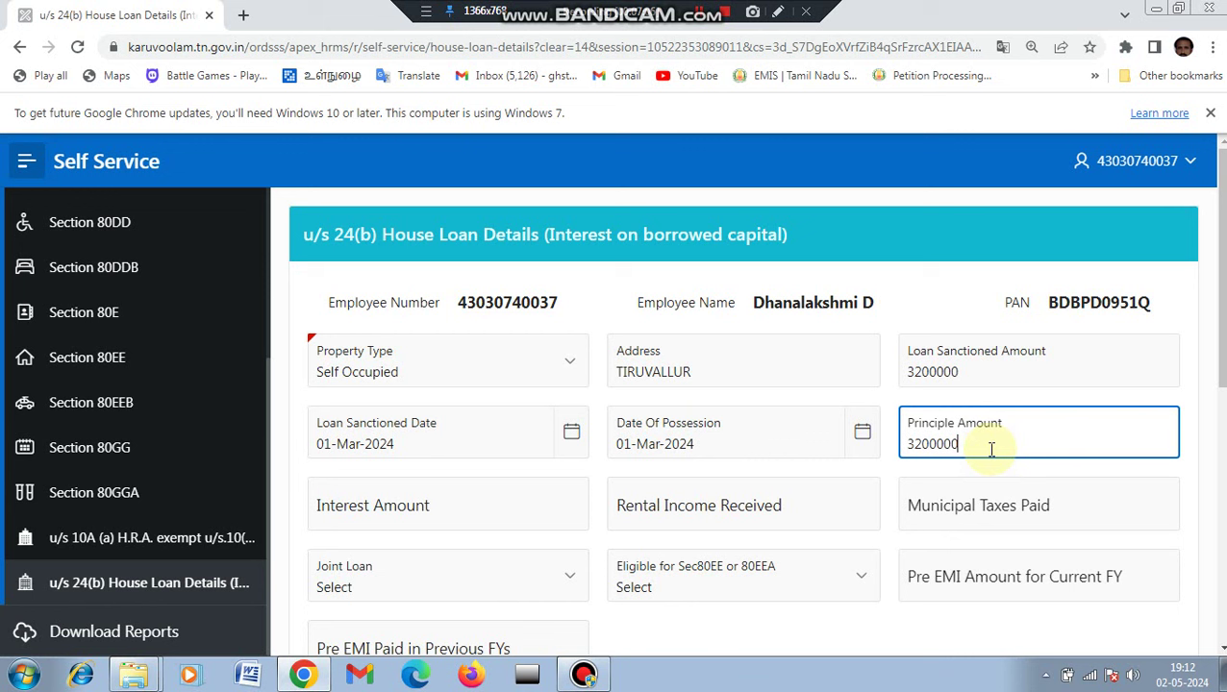
{"action": "left_click", "coordinate": [429, 512]}
{"action": "type", "text": "2"}
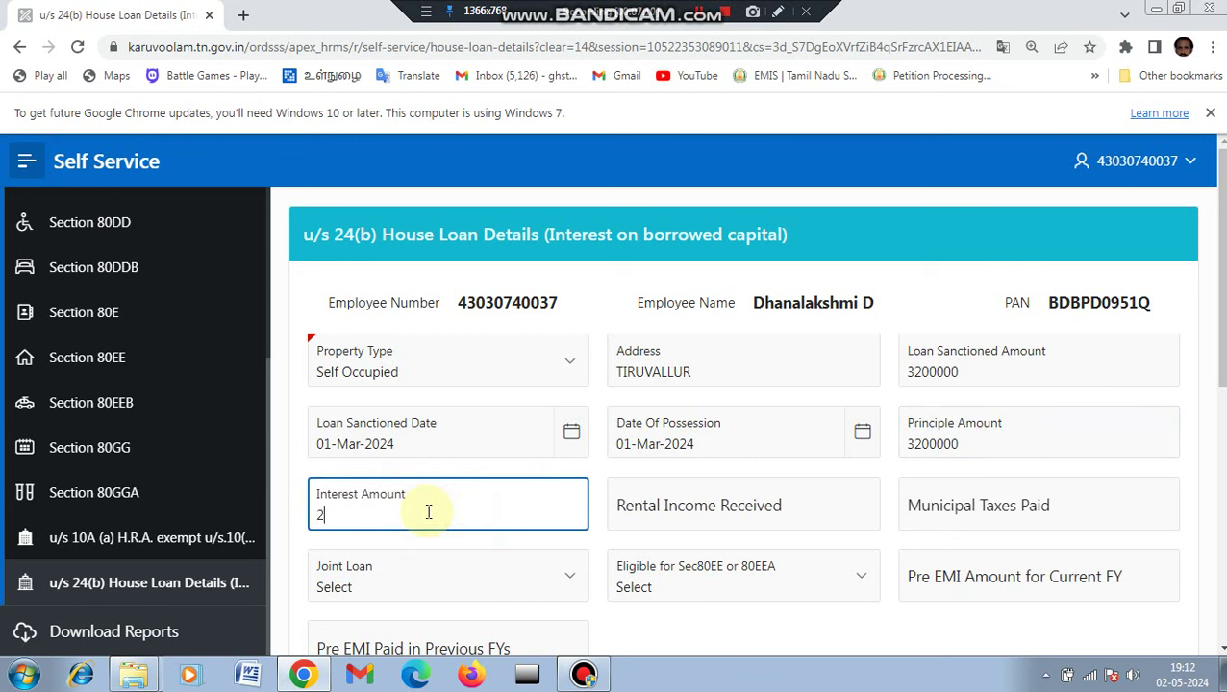
{"action": "type", "text": "00000"}
{"action": "left_click", "coordinate": [649, 502]}
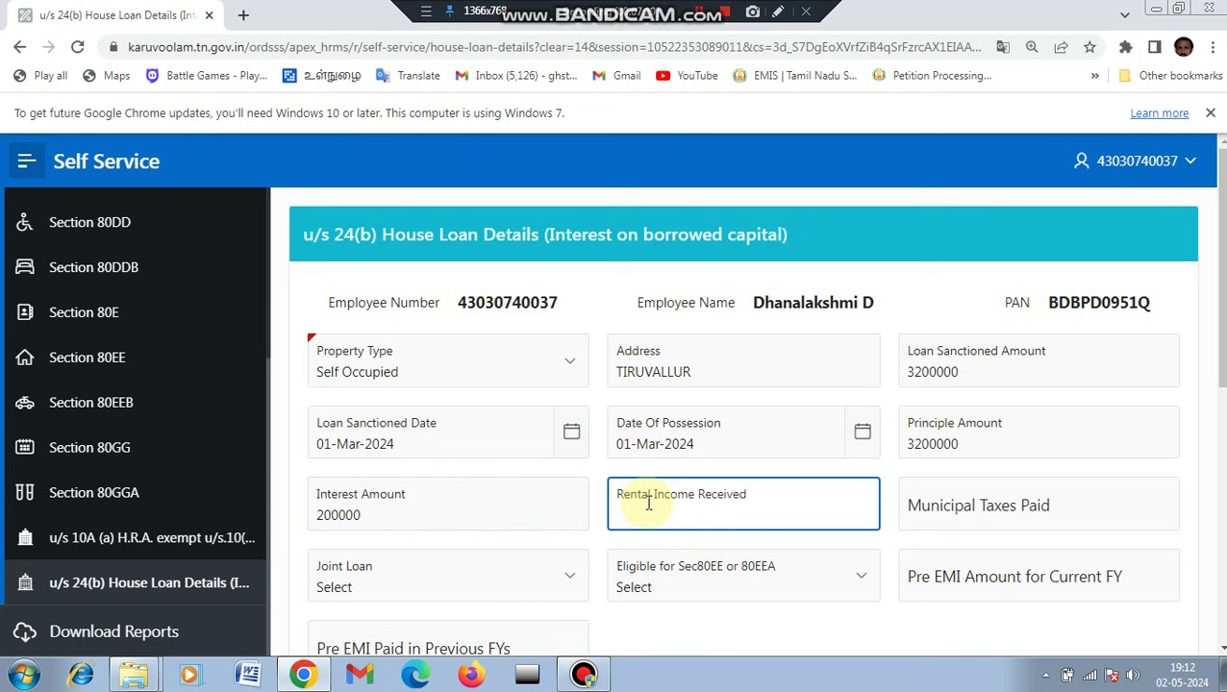
{"action": "type", "text": "26000"}
{"action": "left_click", "coordinate": [948, 514]}
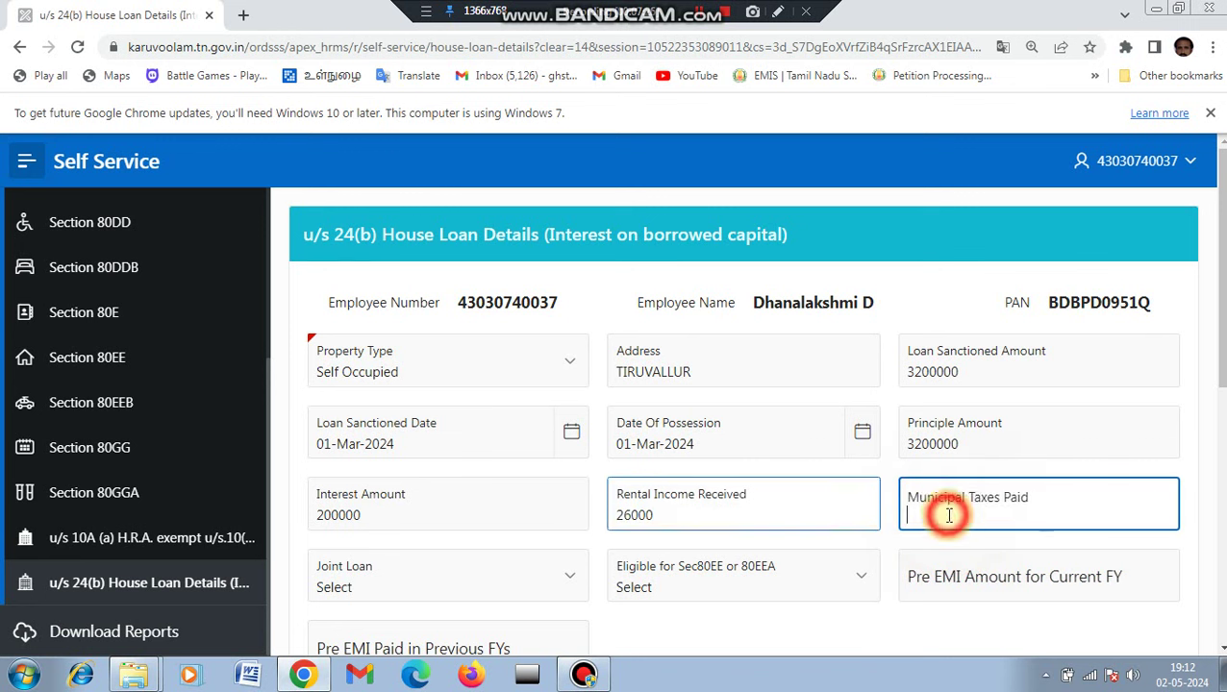
Enter municipal taxes 5000, set Joint Loan to No and Sec80EE/80EEA eligibility to Yes
{"action": "scroll", "coordinate": [743, 404], "scroll_direction": "down", "scroll_amount": 2}
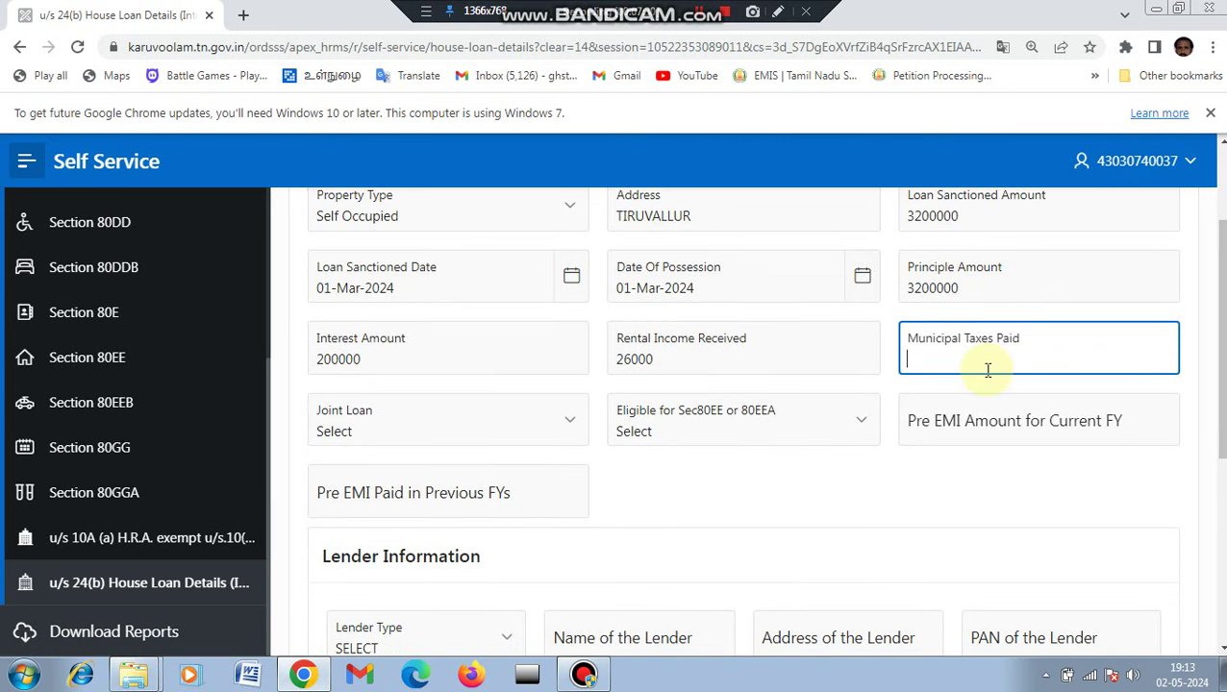
{"action": "type", "text": "5000"}
{"action": "left_click", "coordinate": [569, 424]}
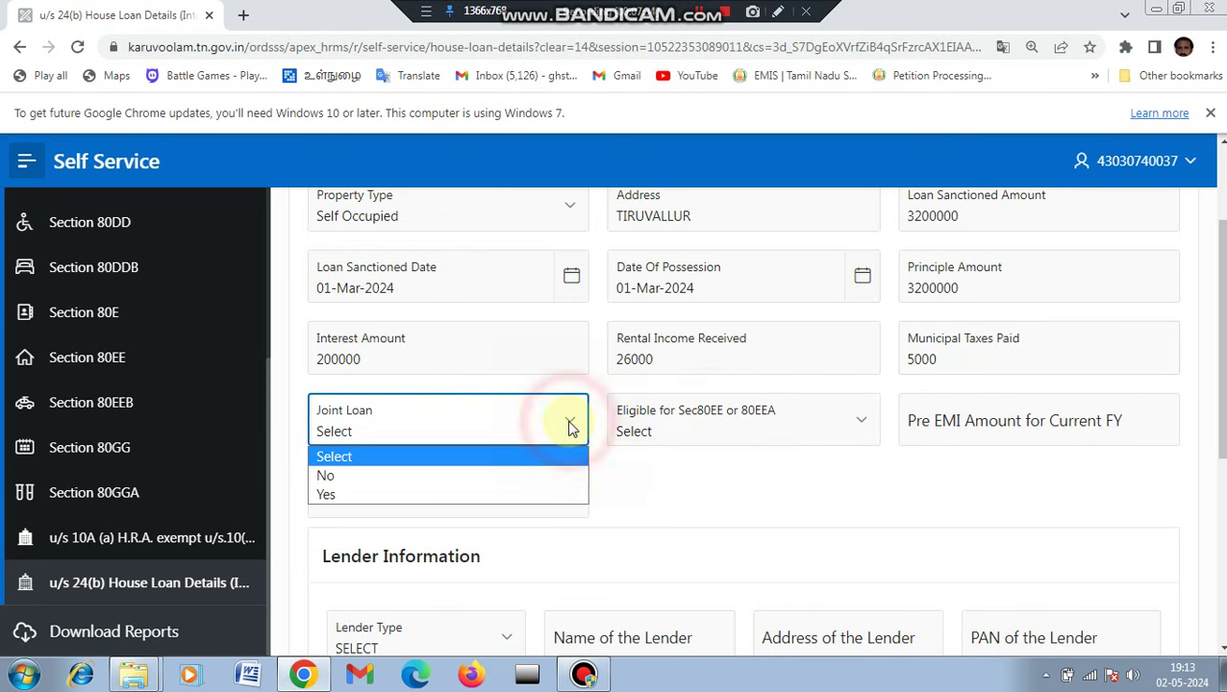
{"action": "left_click", "coordinate": [525, 475]}
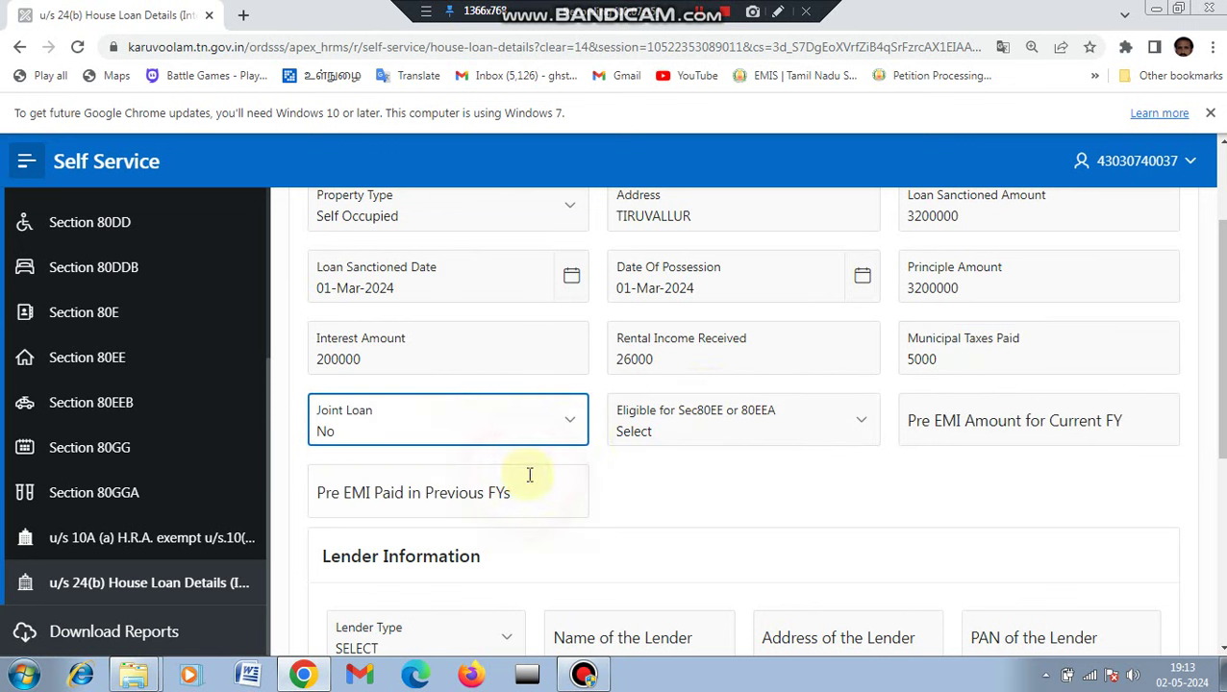
{"action": "left_click", "coordinate": [702, 438]}
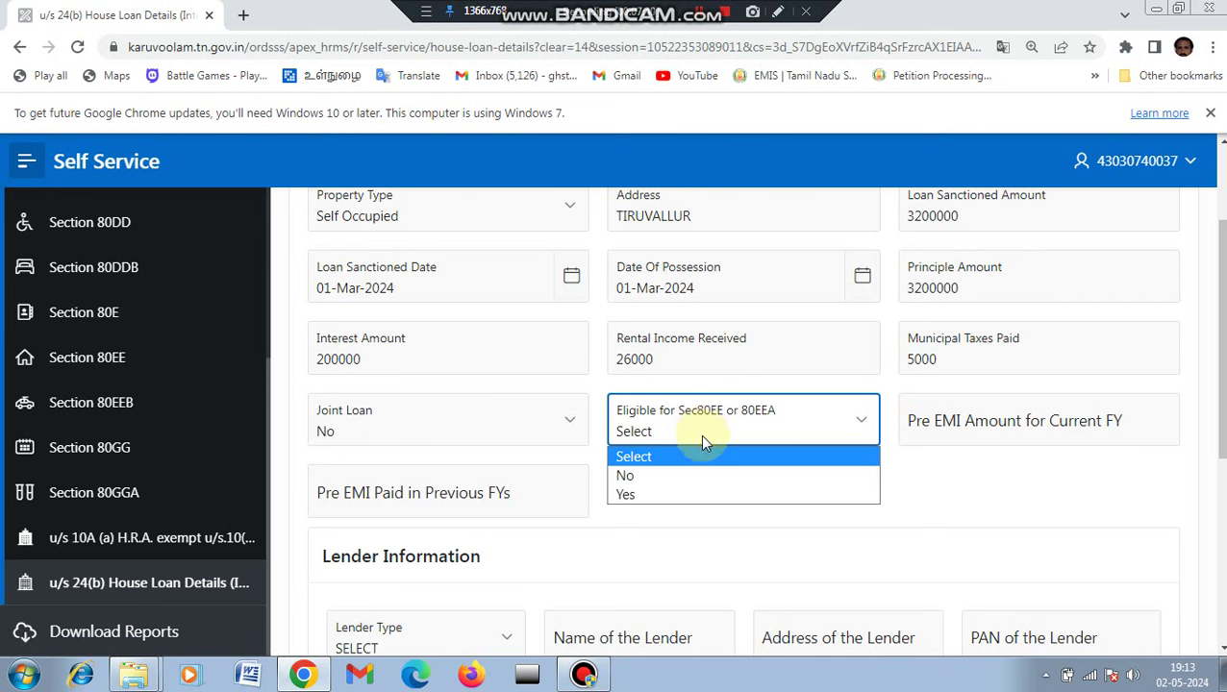
{"action": "left_click", "coordinate": [678, 495]}
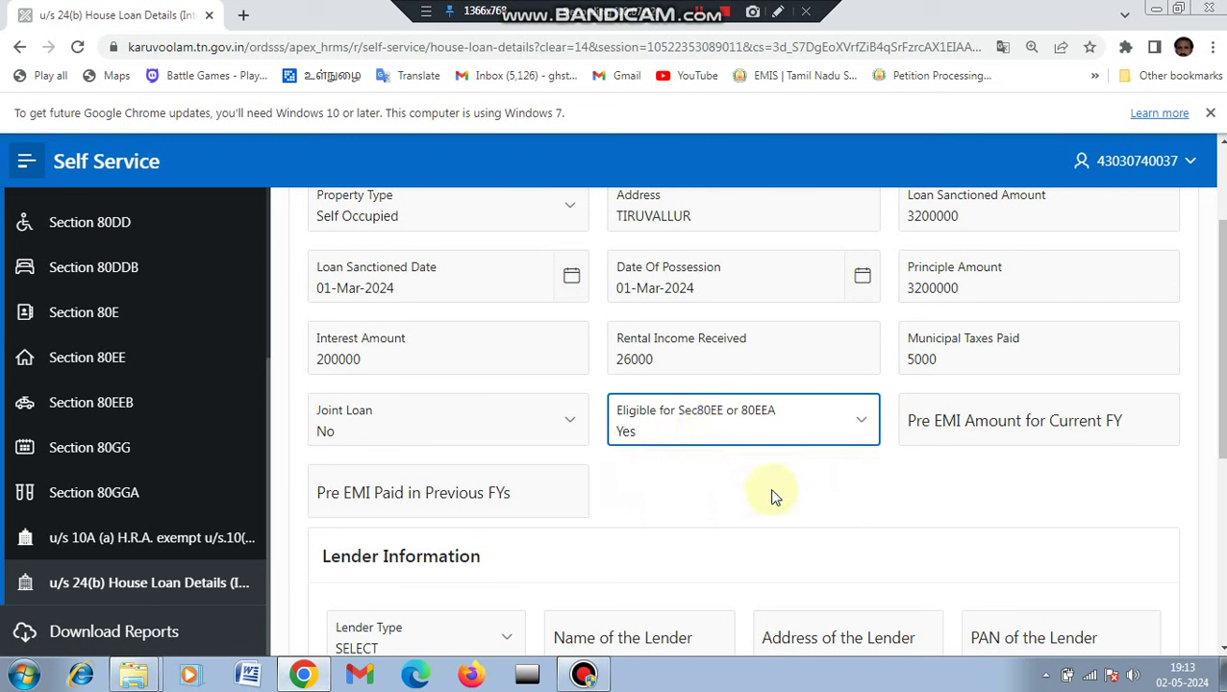
Enter pre-EMI of 25000 for this year and 0 for previous years
{"action": "left_click", "coordinate": [943, 433]}
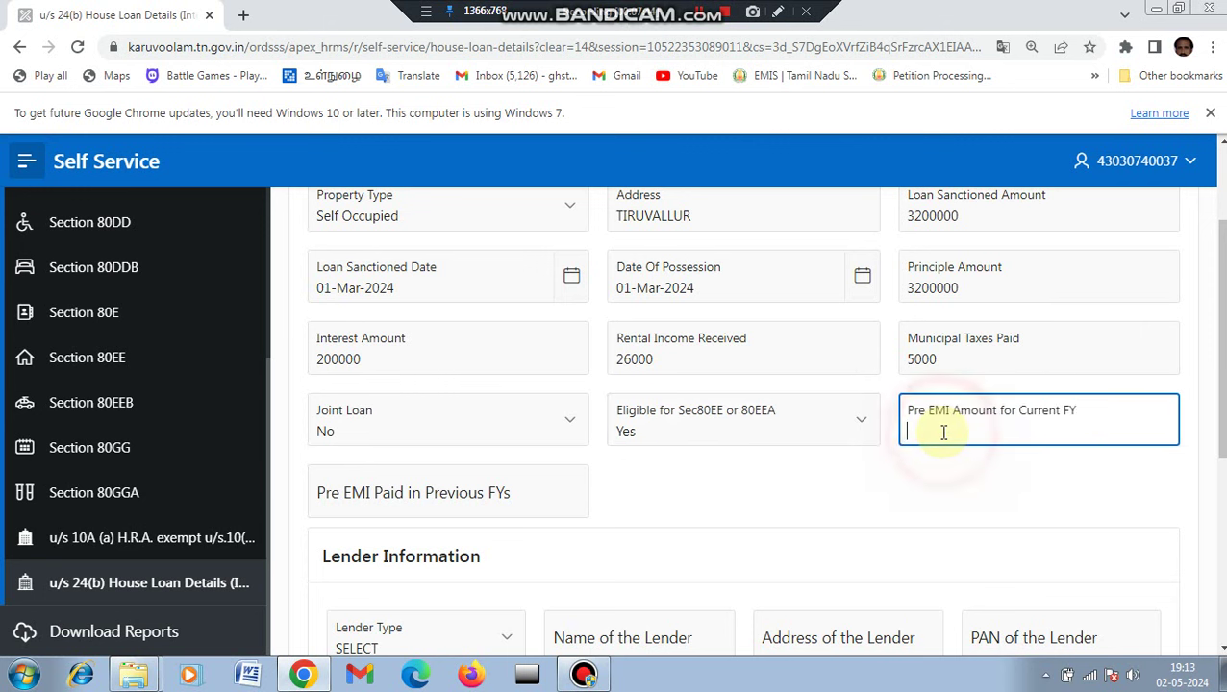
{"action": "type", "text": "0"}
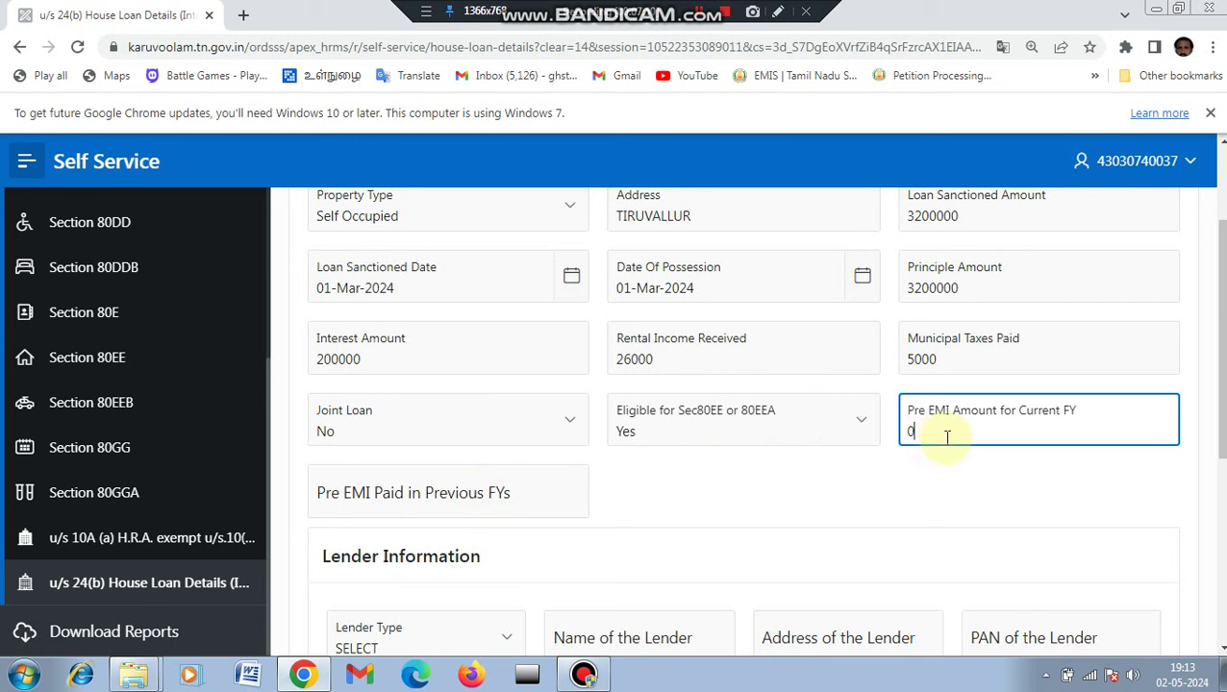
{"action": "key", "text": "BackSpace"}
{"action": "type", "text": "25000"}
{"action": "left_click", "coordinate": [543, 506]}
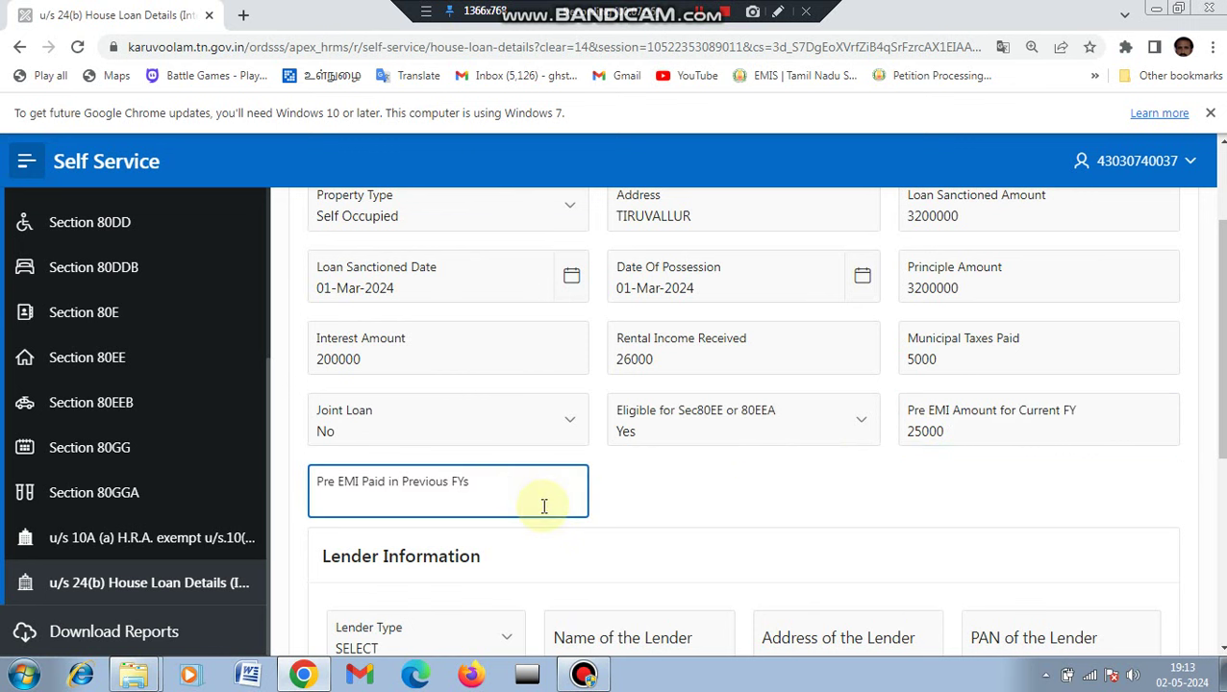
{"action": "type", "text": "0"}
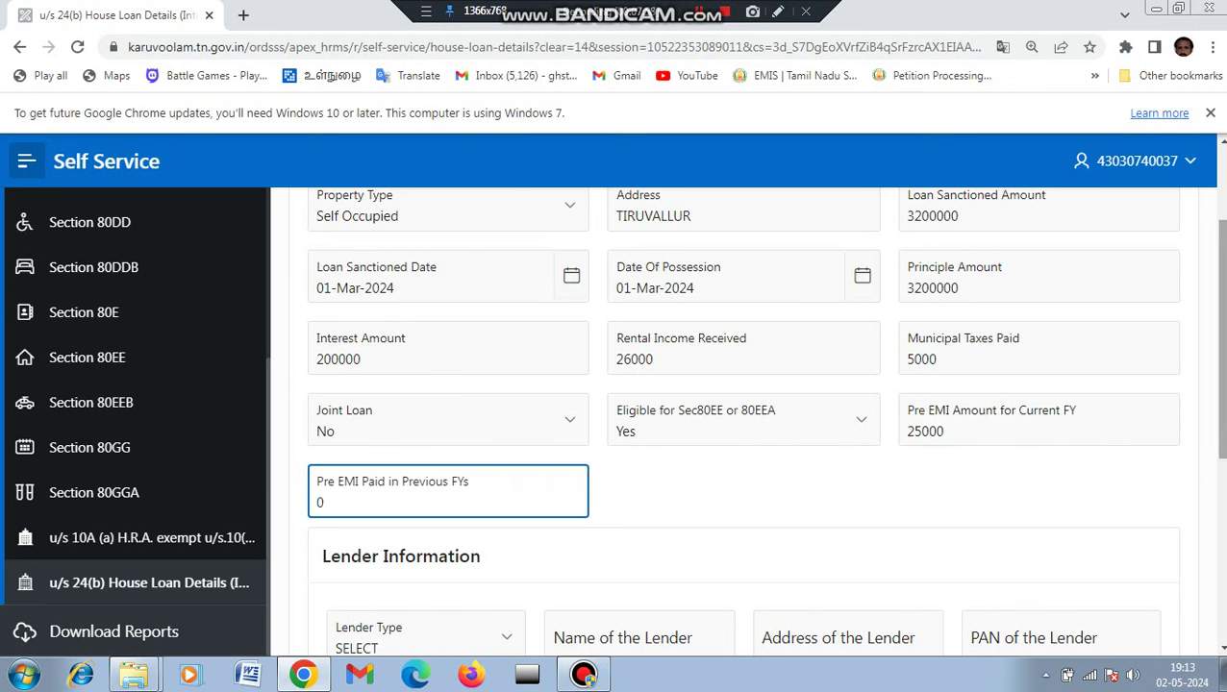
{"action": "scroll", "coordinate": [765, 419], "scroll_direction": "down", "scroll_amount": 2}
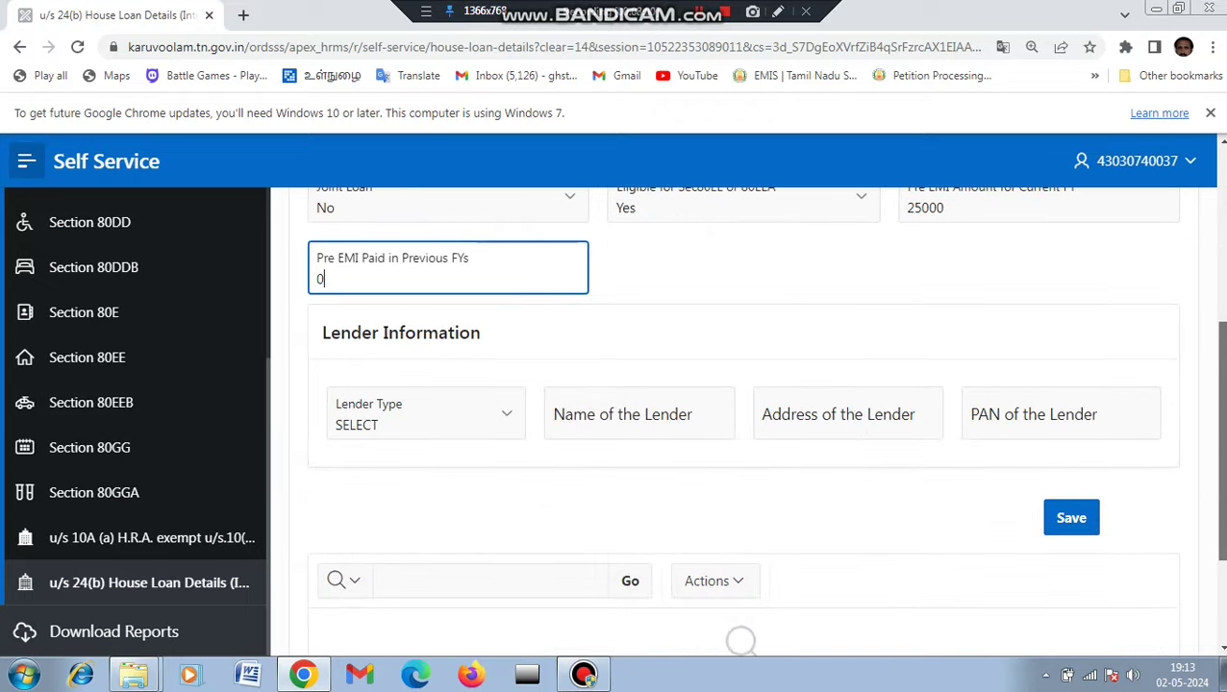
Save the Self Occupied TIRUVALLUR house loan of 3200000 into the loan table
{"action": "left_click", "coordinate": [1077, 521]}
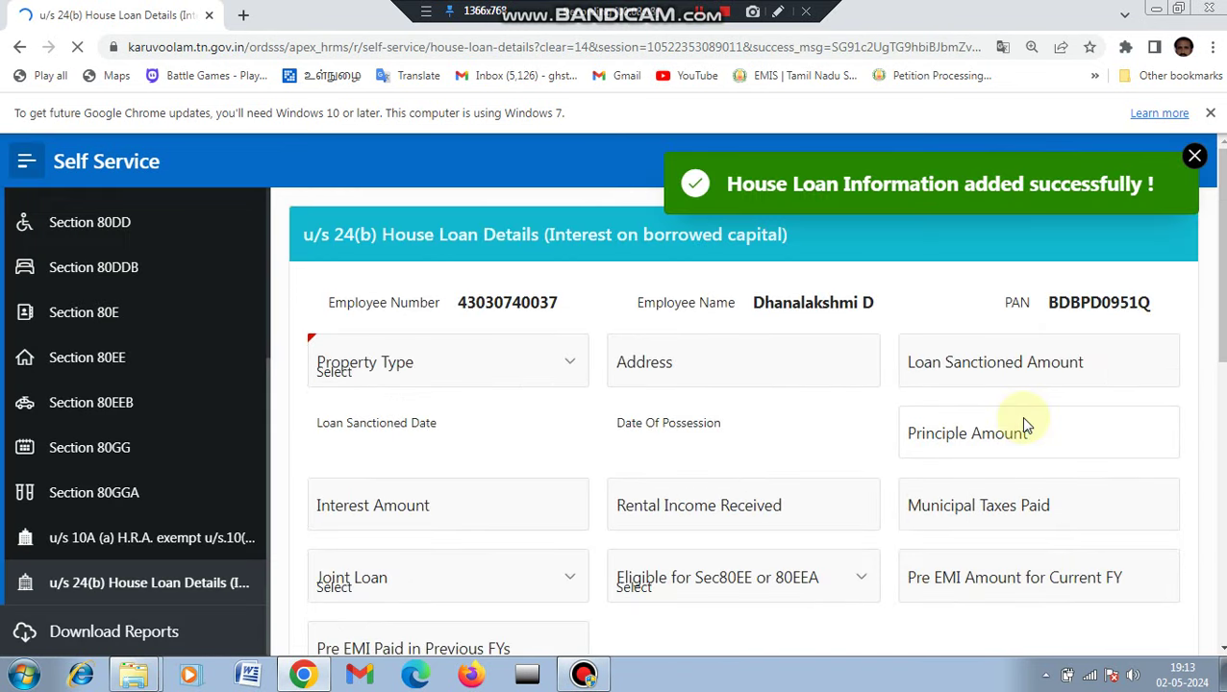
{"action": "left_click_drag", "start_coordinate": [1221, 272], "coordinate": [1219, 513]}
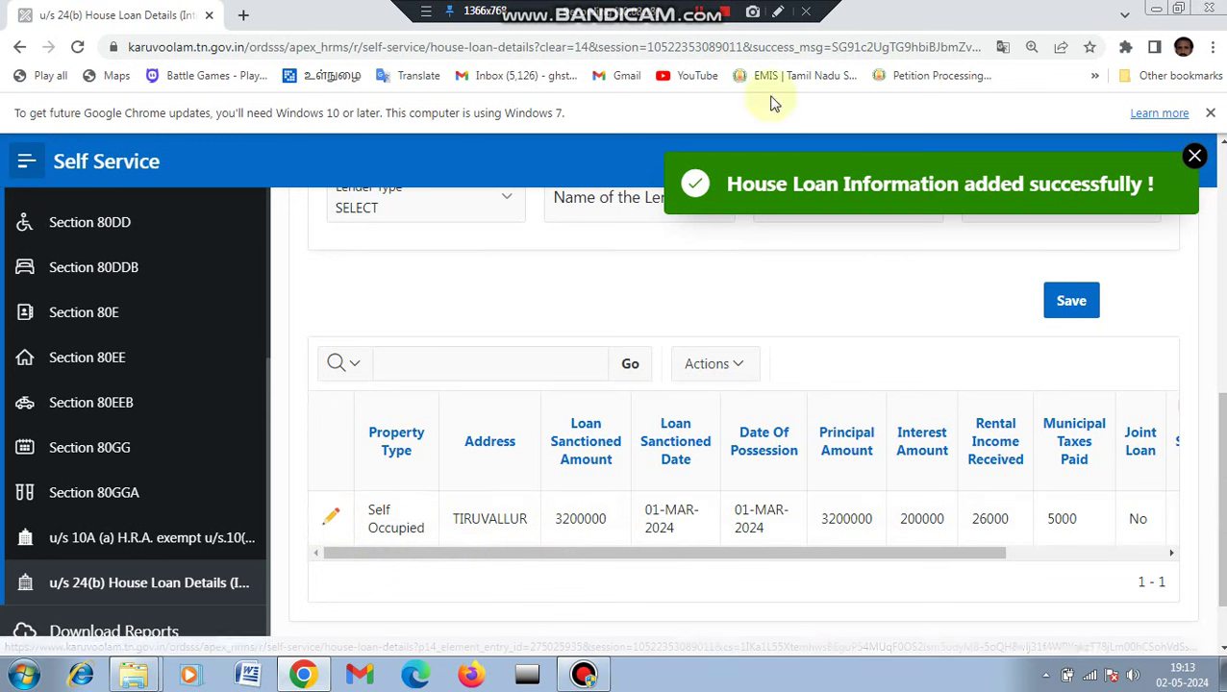
{"action": "left_click", "coordinate": [778, 11]}
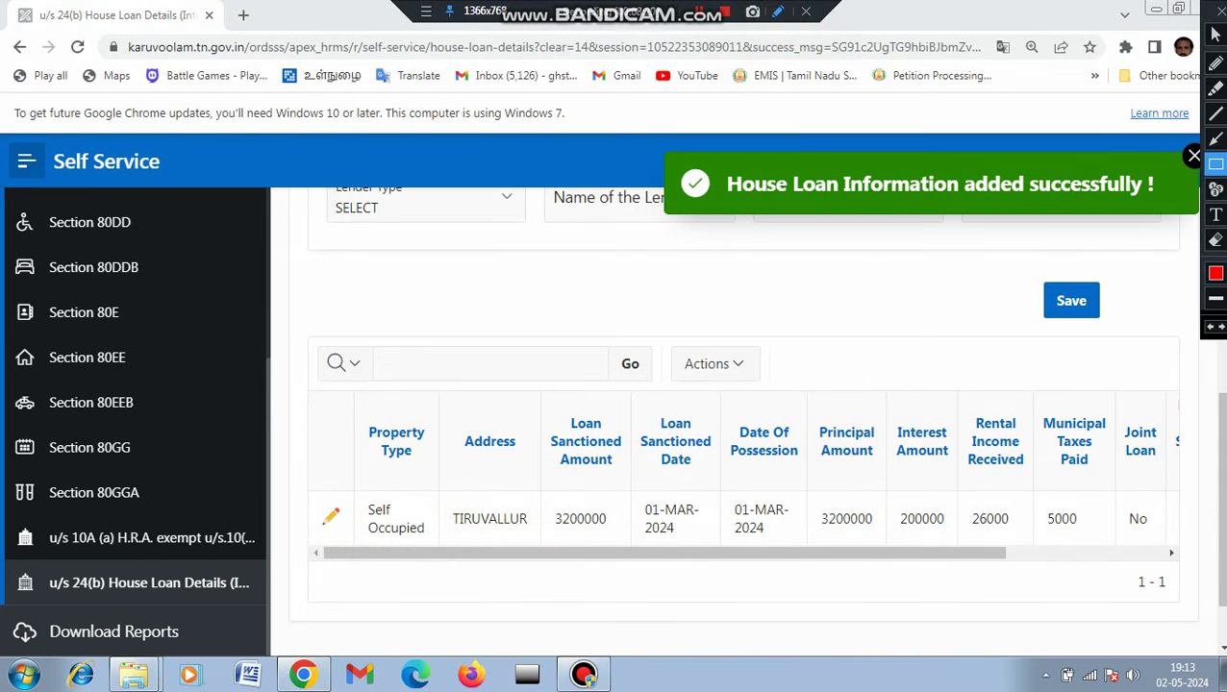
{"action": "left_click", "coordinate": [1216, 33]}
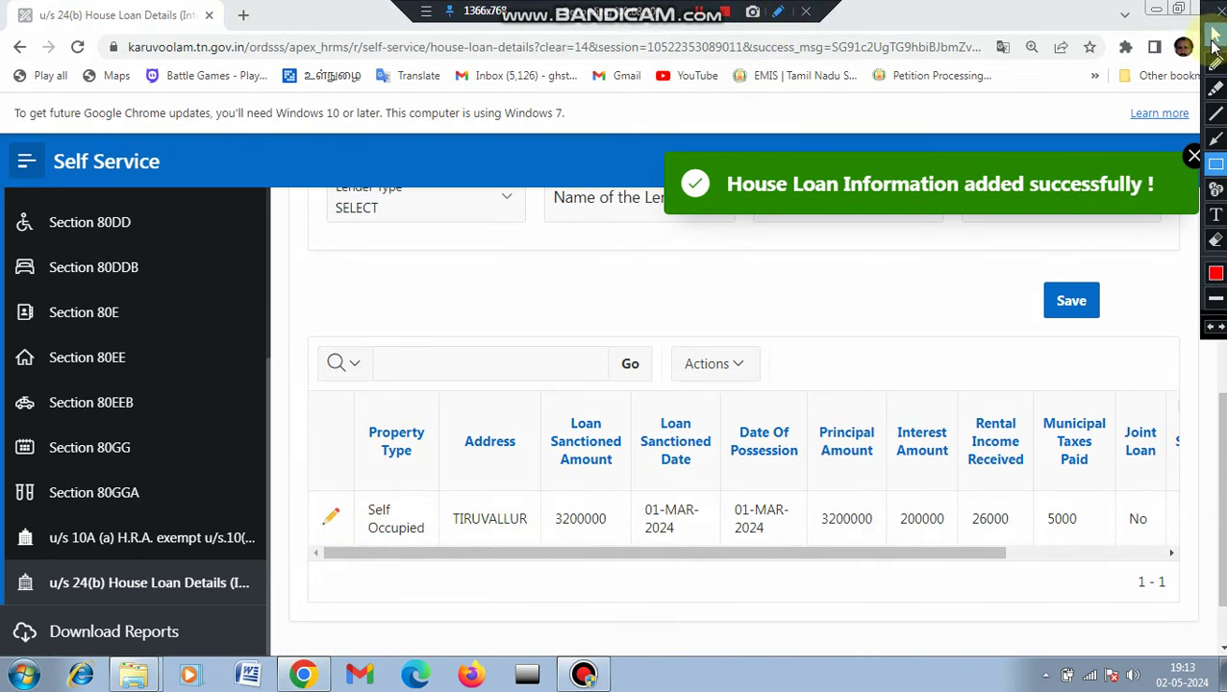
{"action": "left_click", "coordinate": [1218, 167]}
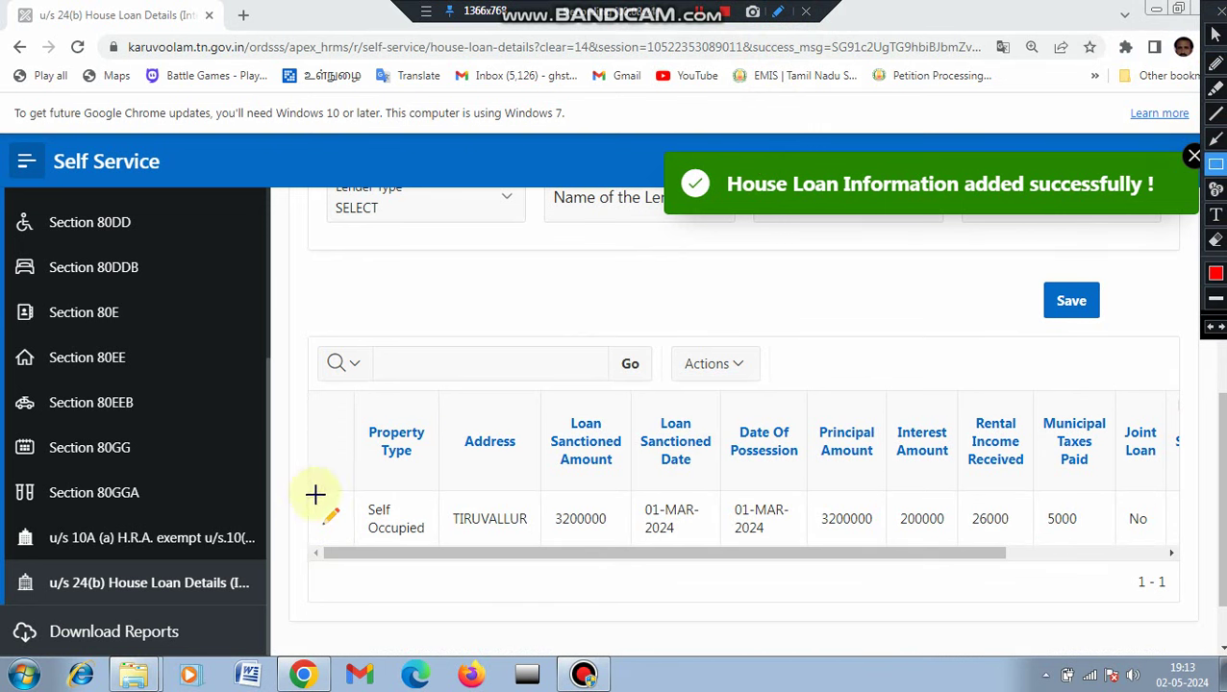
{"action": "left_click_drag", "start_coordinate": [312, 508], "coordinate": [352, 541]}
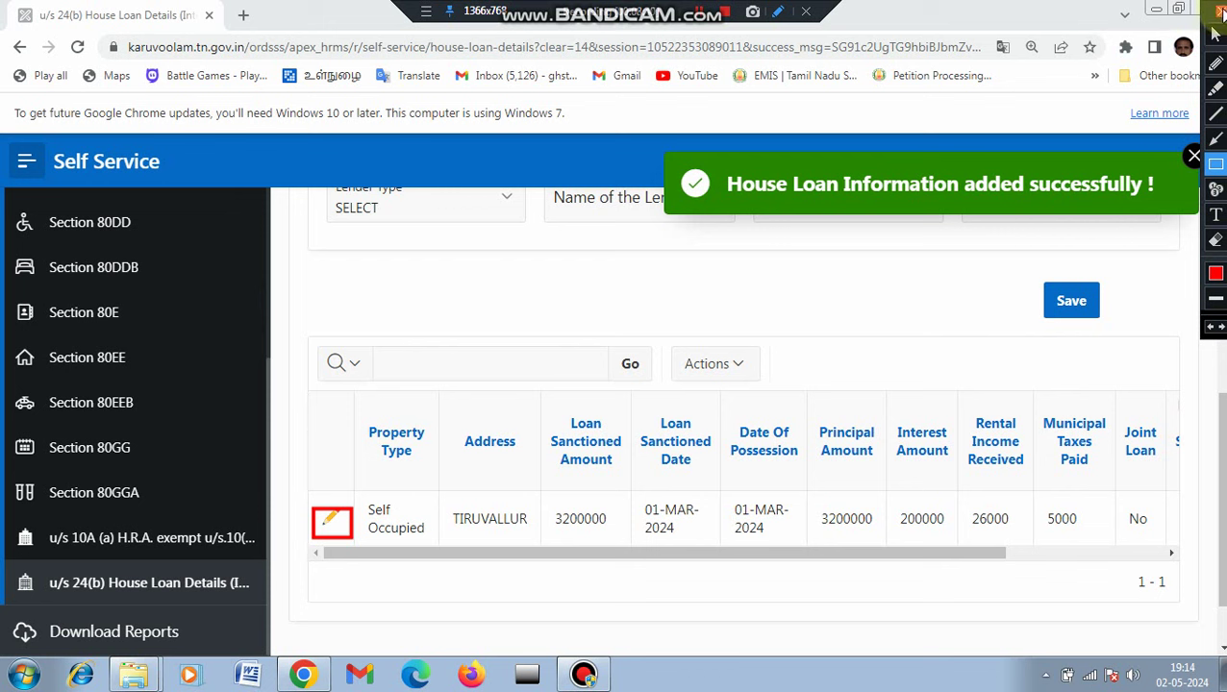
{"action": "left_click", "coordinate": [1215, 33]}
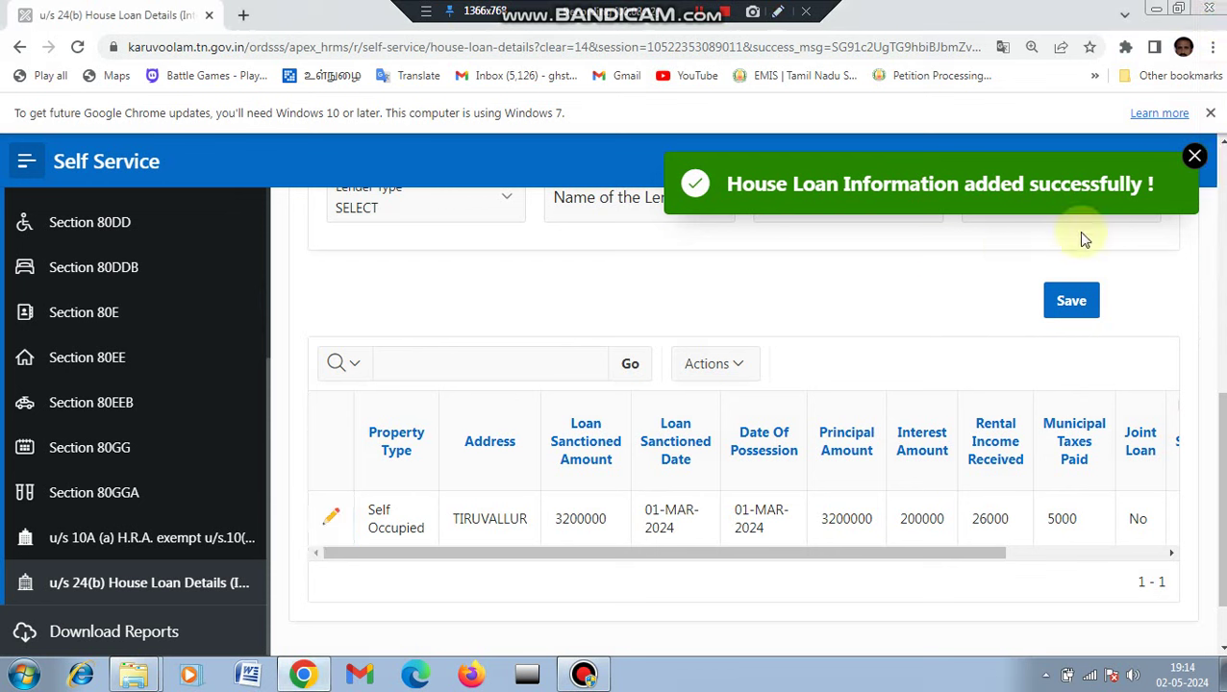
Dismiss the house loan success notice and return the sidebar to Income Tax Declaration
{"action": "left_click", "coordinate": [1194, 157]}
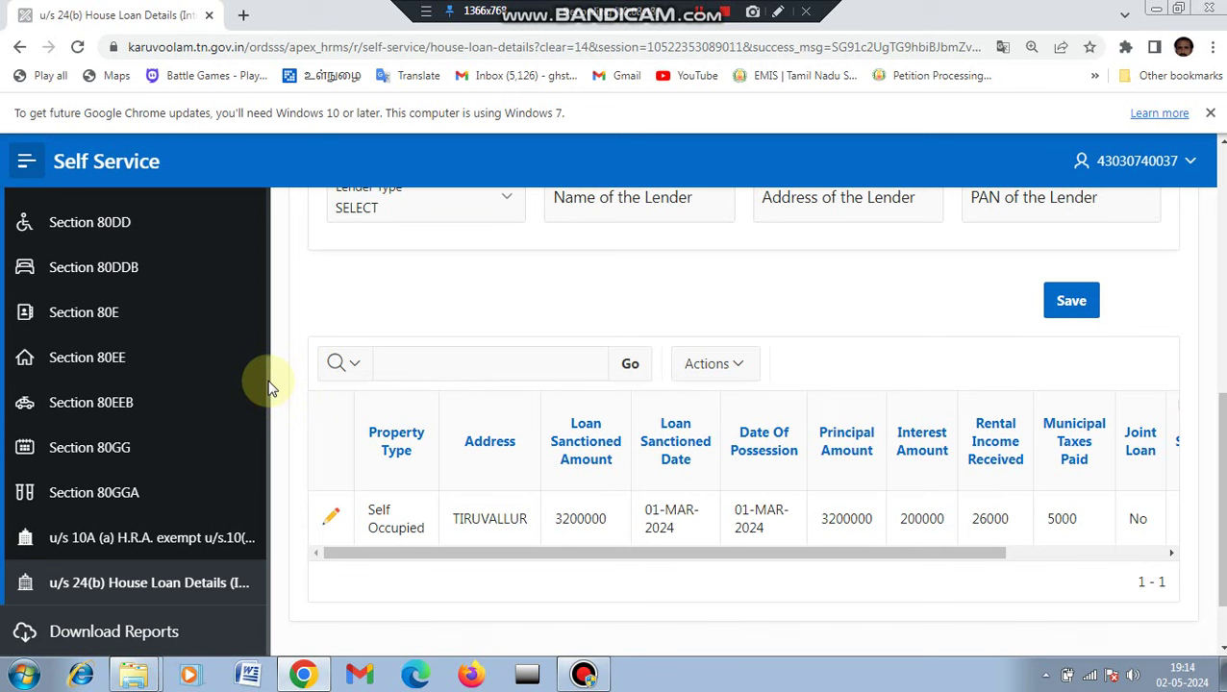
{"action": "scroll", "coordinate": [266, 348], "scroll_direction": "up", "scroll_amount": 1}
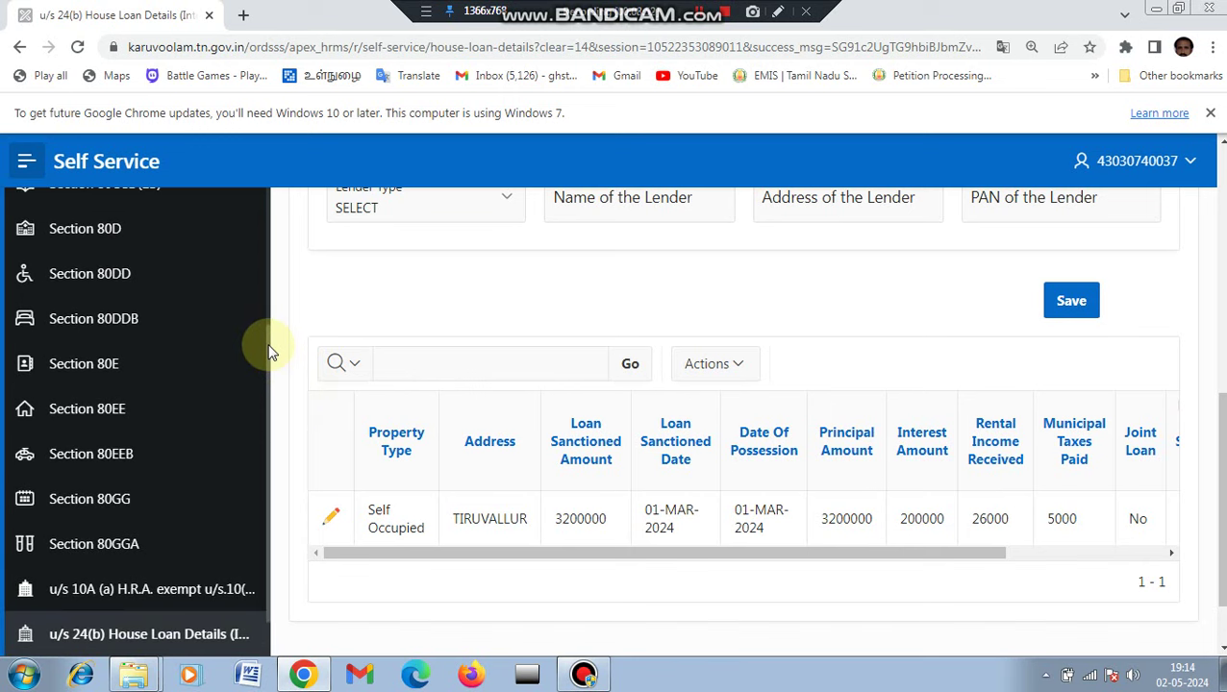
{"action": "scroll", "coordinate": [269, 342], "scroll_direction": "up", "scroll_amount": 1}
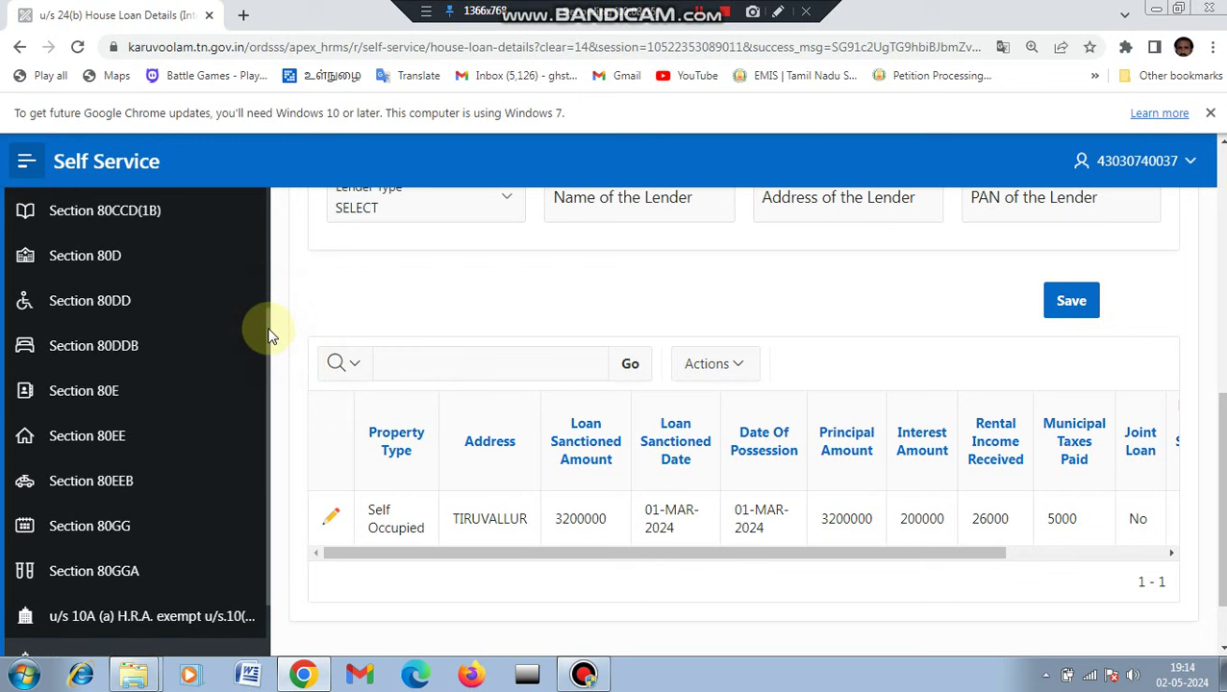
{"action": "scroll", "coordinate": [272, 313], "scroll_direction": "up", "scroll_amount": 1}
{"action": "scroll", "coordinate": [271, 327], "scroll_direction": "down", "scroll_amount": 1}
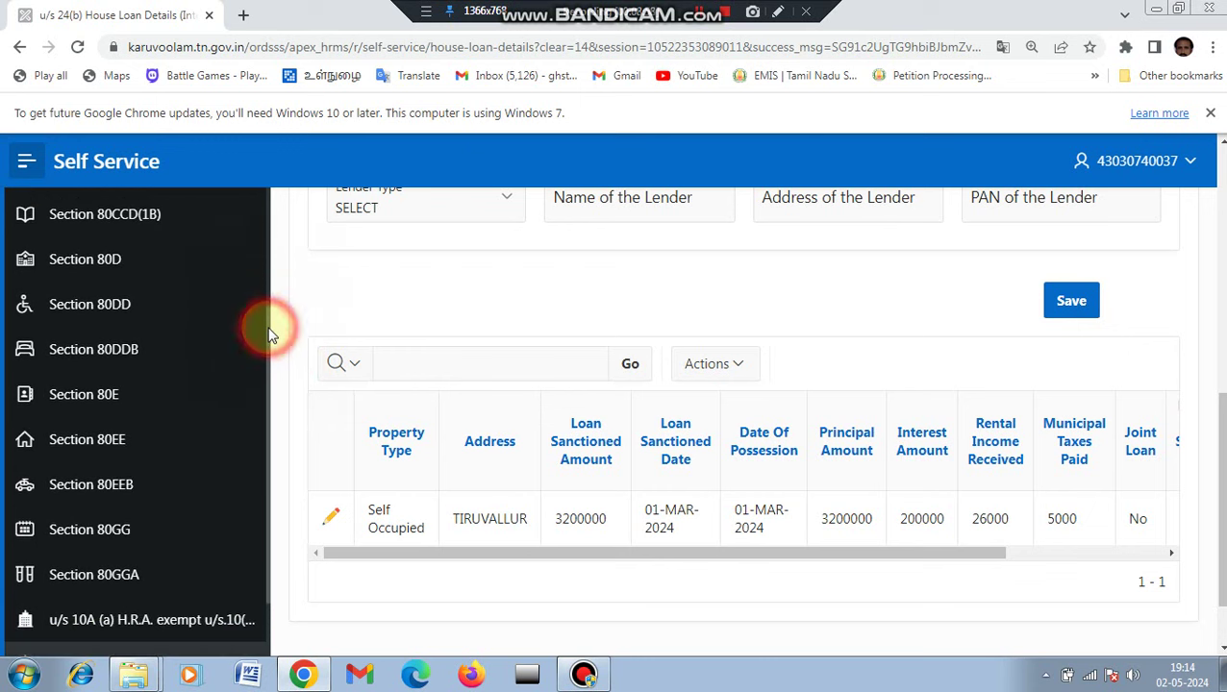
{"action": "scroll", "coordinate": [269, 337], "scroll_direction": "down", "scroll_amount": 1}
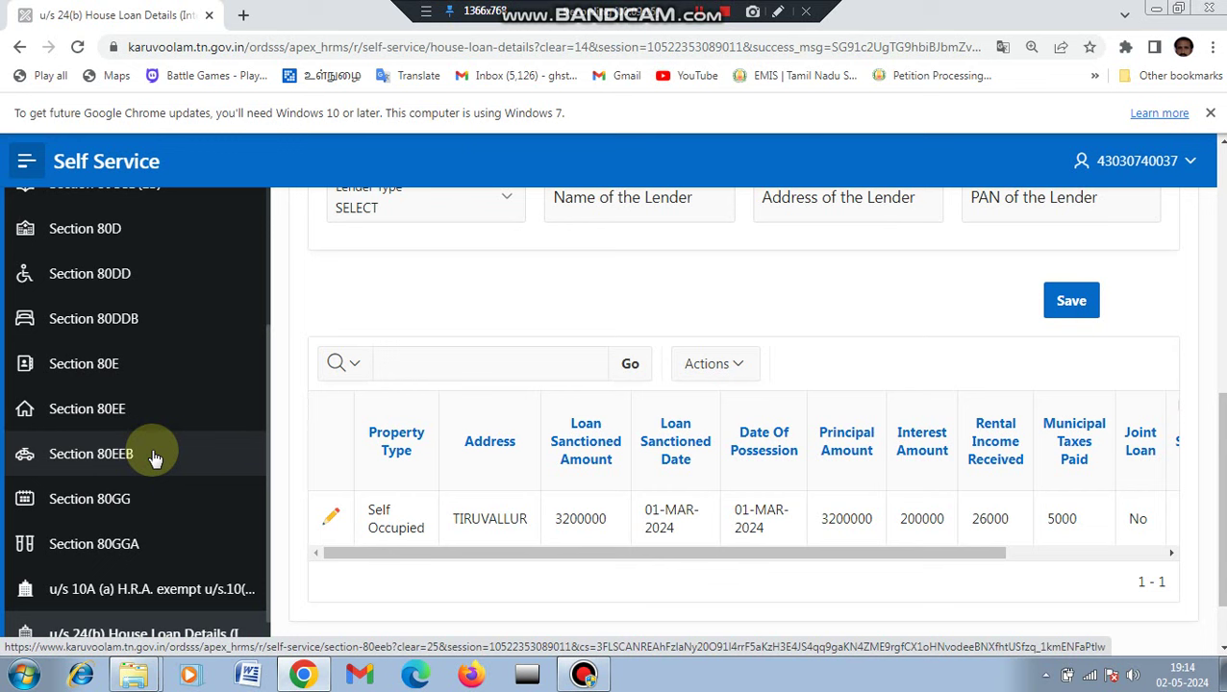
{"action": "left_click", "coordinate": [265, 392]}
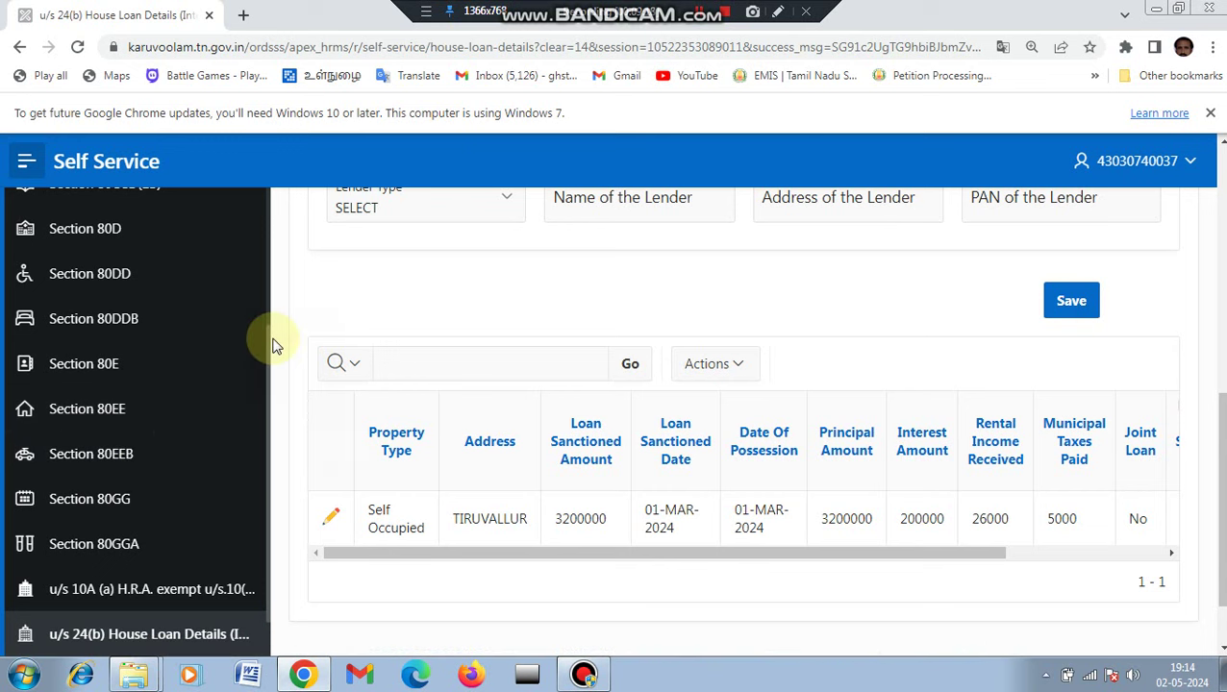
{"action": "left_click_drag", "start_coordinate": [274, 340], "coordinate": [269, 278]}
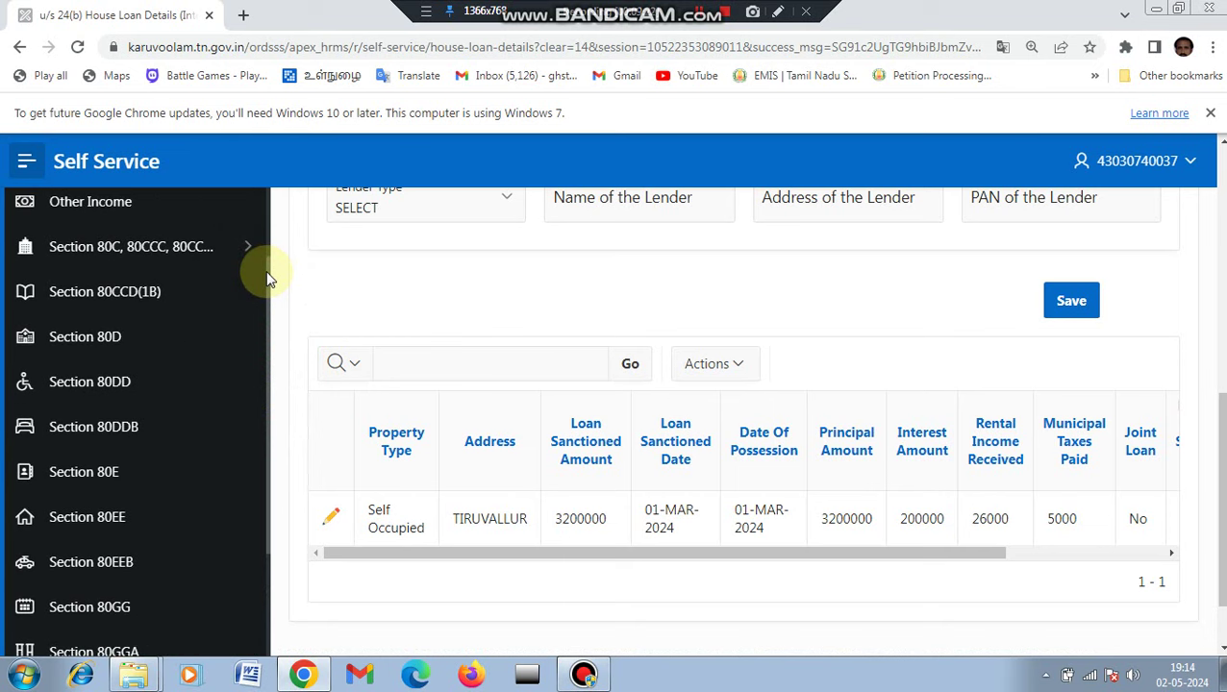
{"action": "left_click_drag", "start_coordinate": [269, 278], "coordinate": [266, 260]}
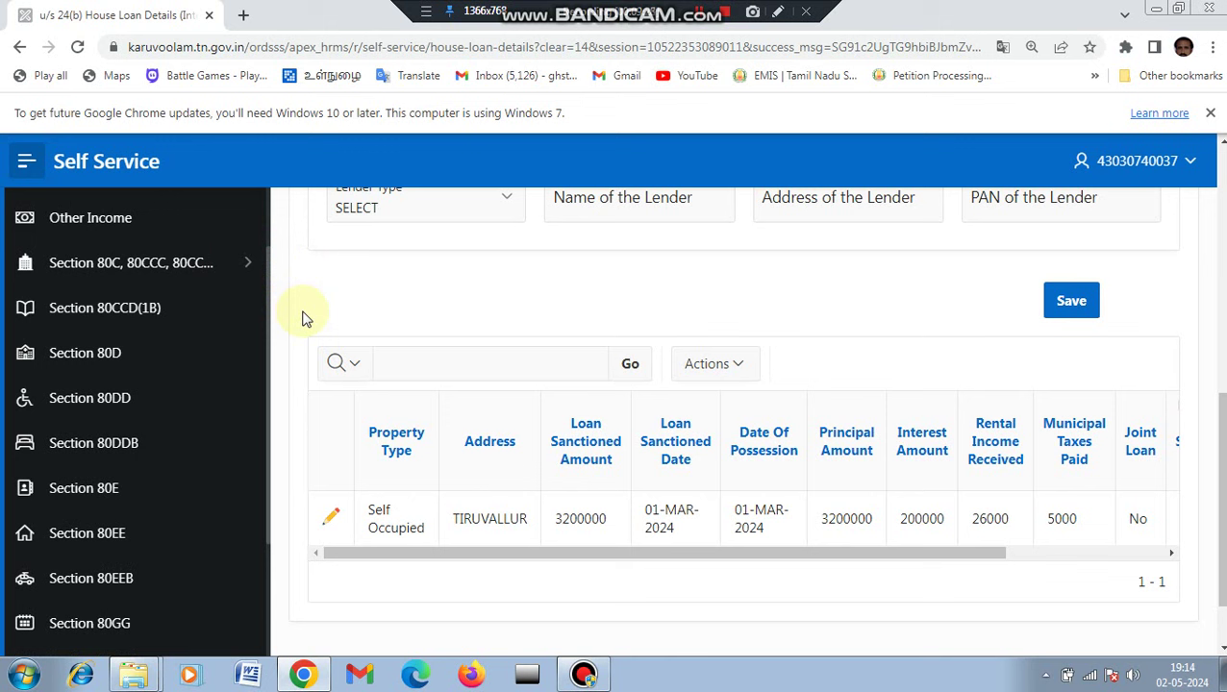
{"action": "scroll", "coordinate": [268, 400], "scroll_direction": "up", "scroll_amount": 2}
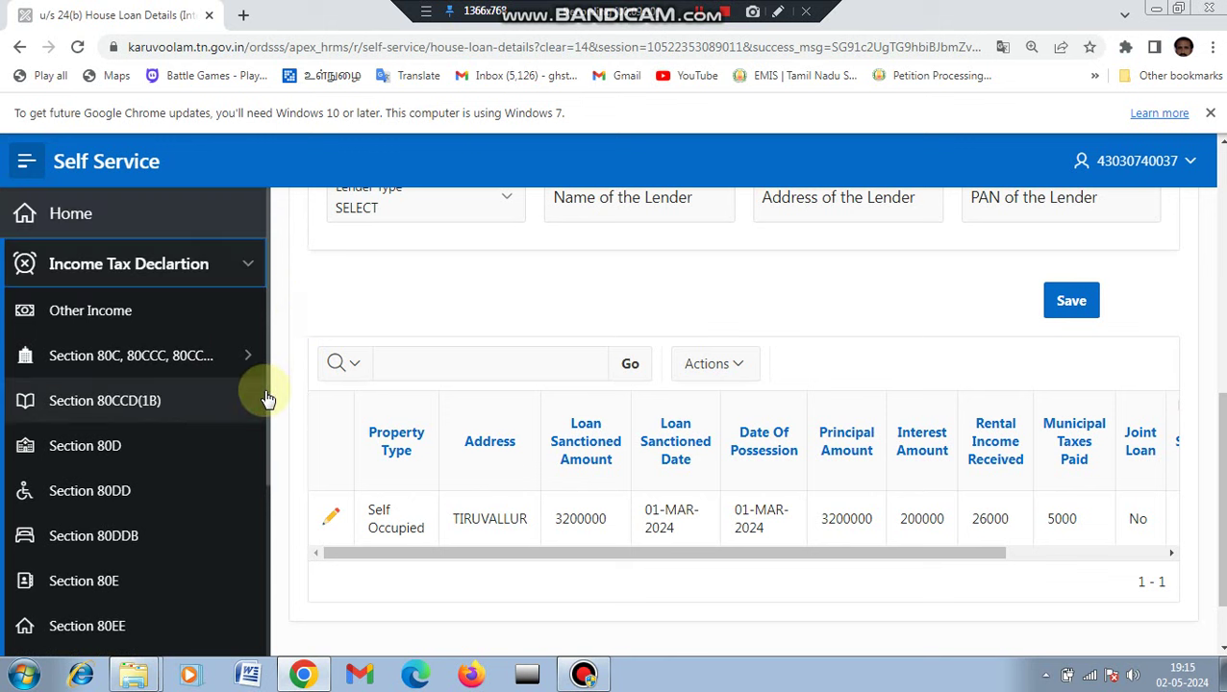